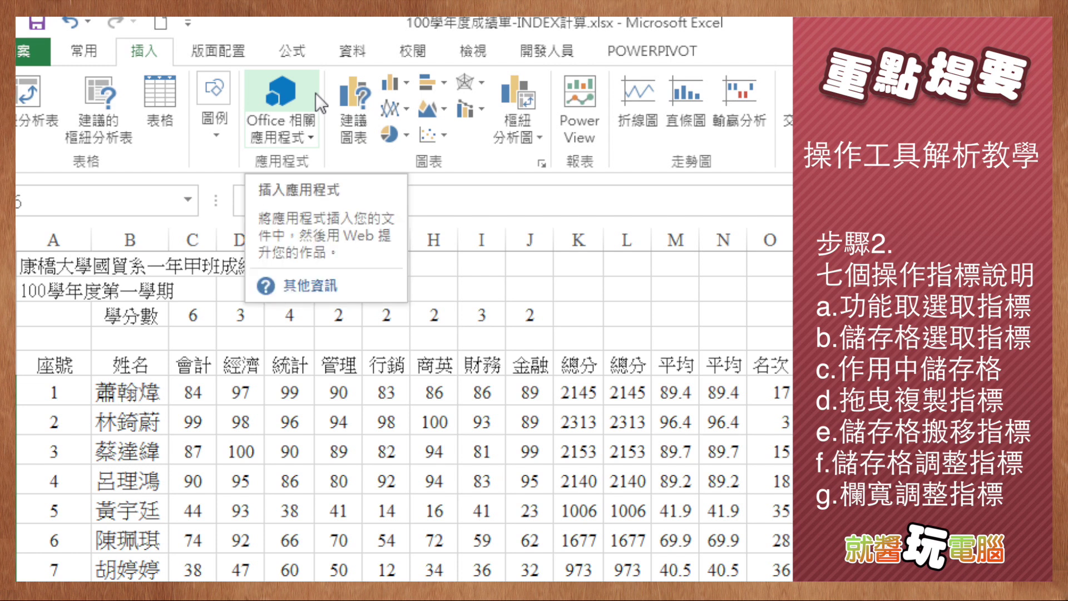
Step: Switch the ribbon back to the 常用 (Home) tab
left_click(97, 49)
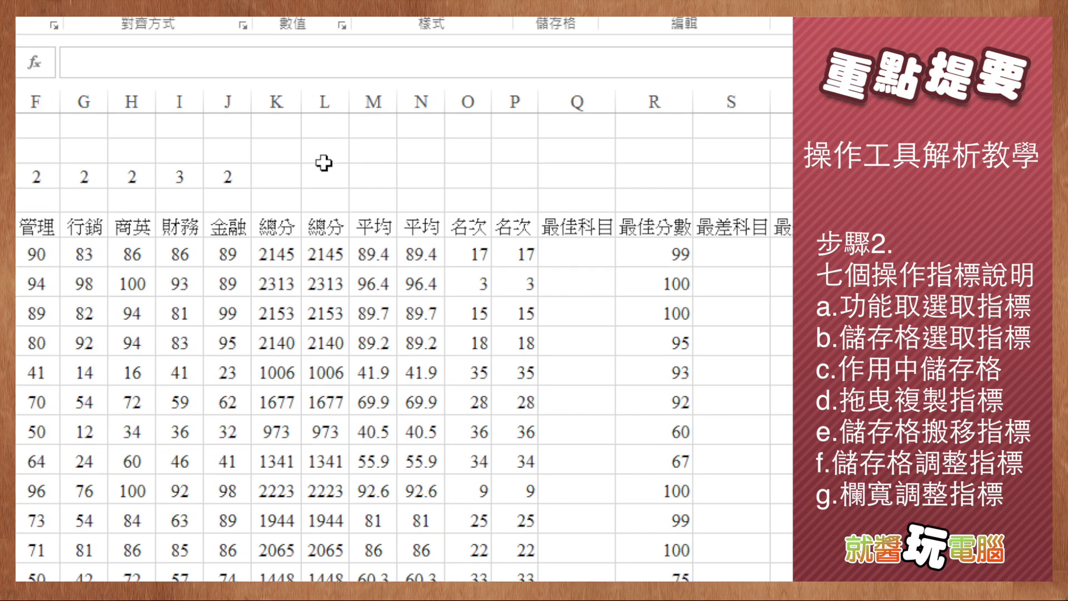
left_click(324, 153)
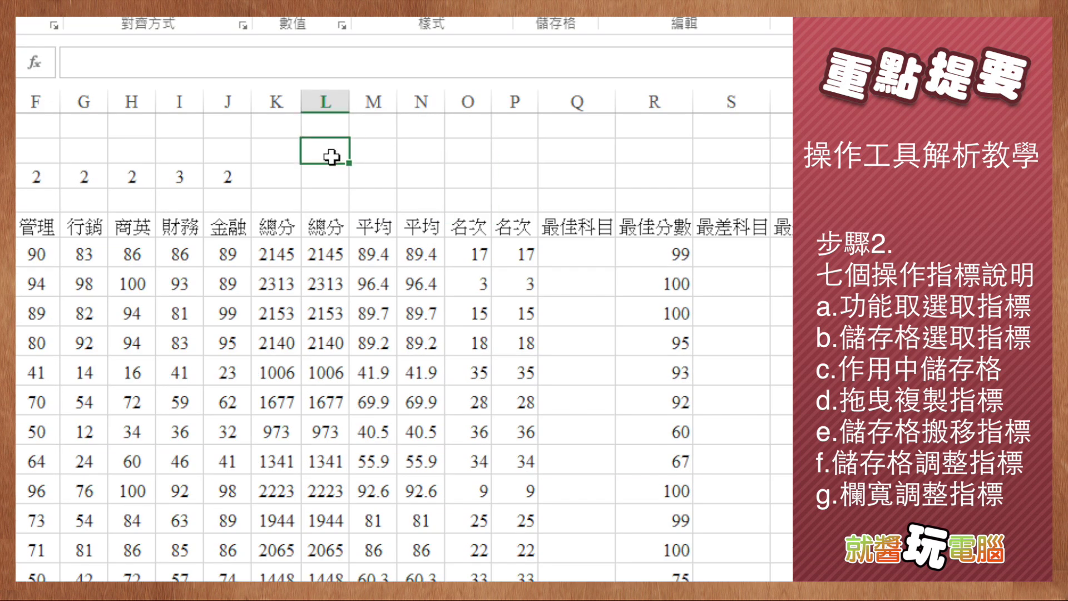
left_click_drag(373, 147, 611, 305)
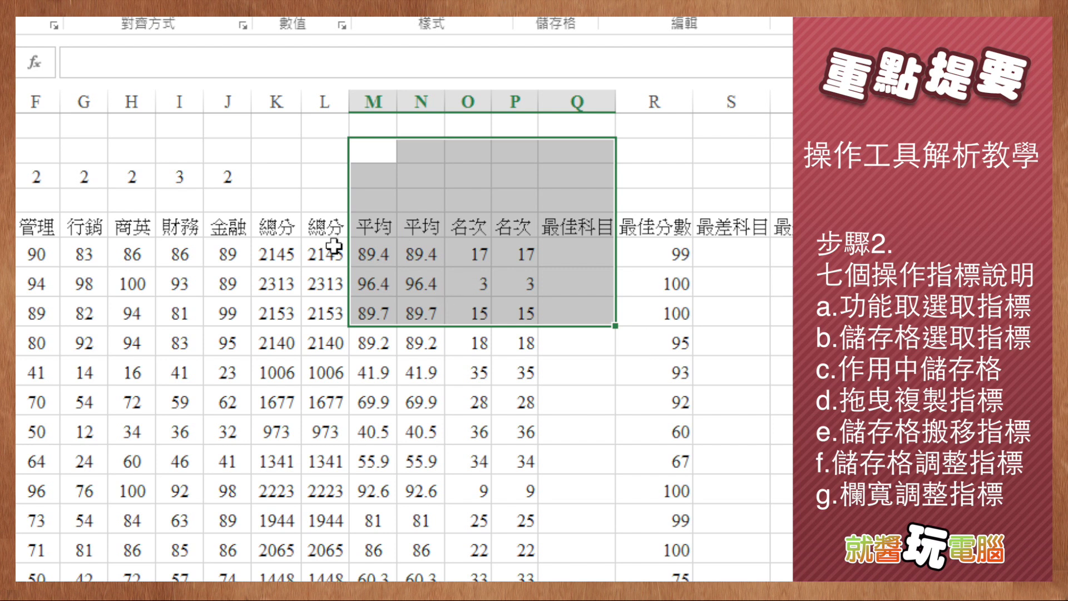
left_click(314, 153)
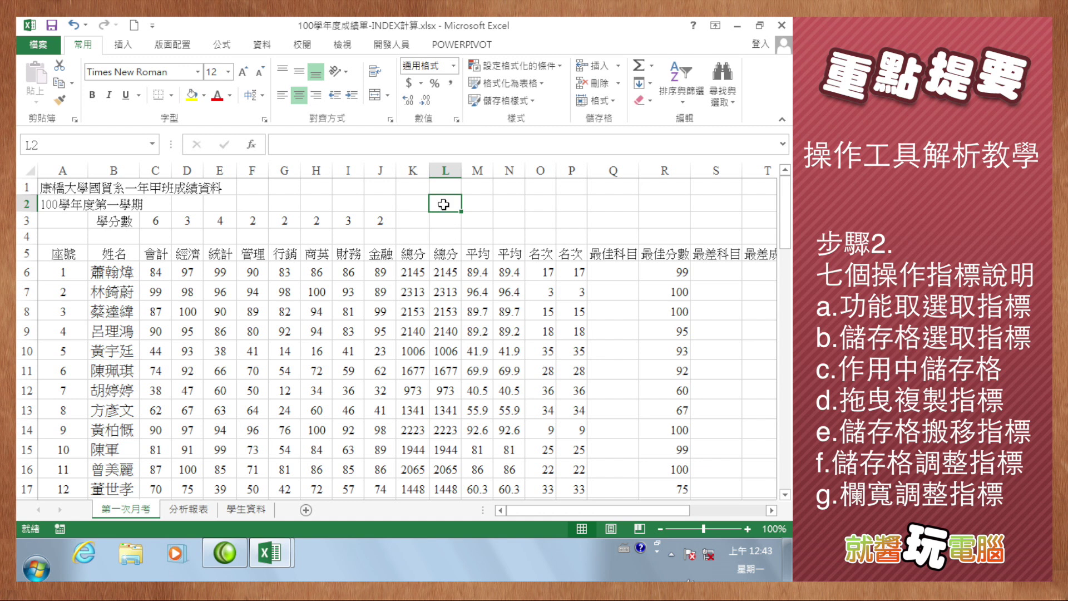
left_click_drag(441, 203, 576, 278)
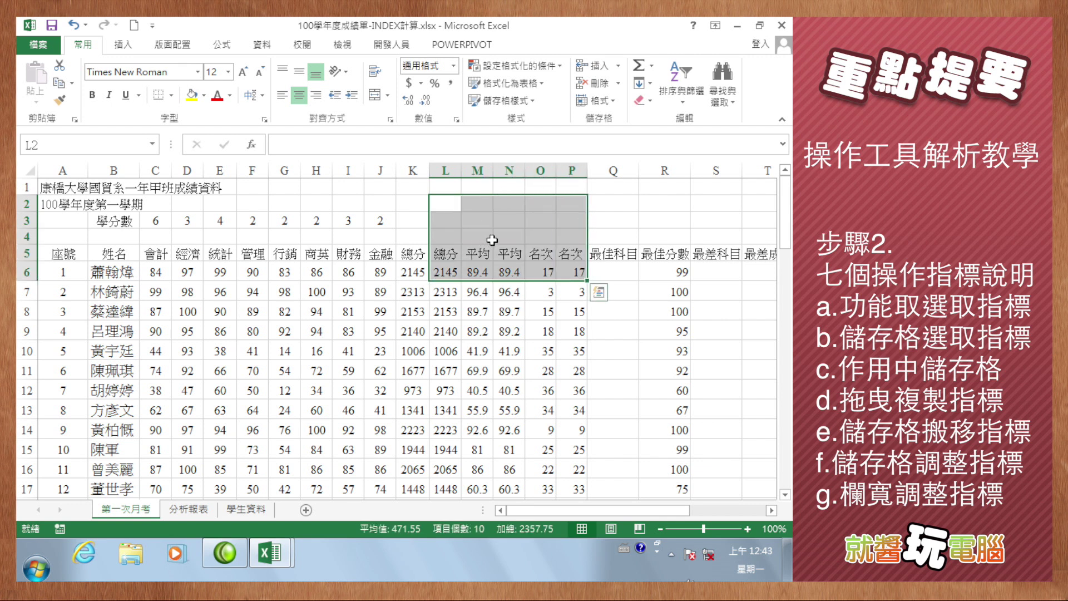
left_click(443, 206)
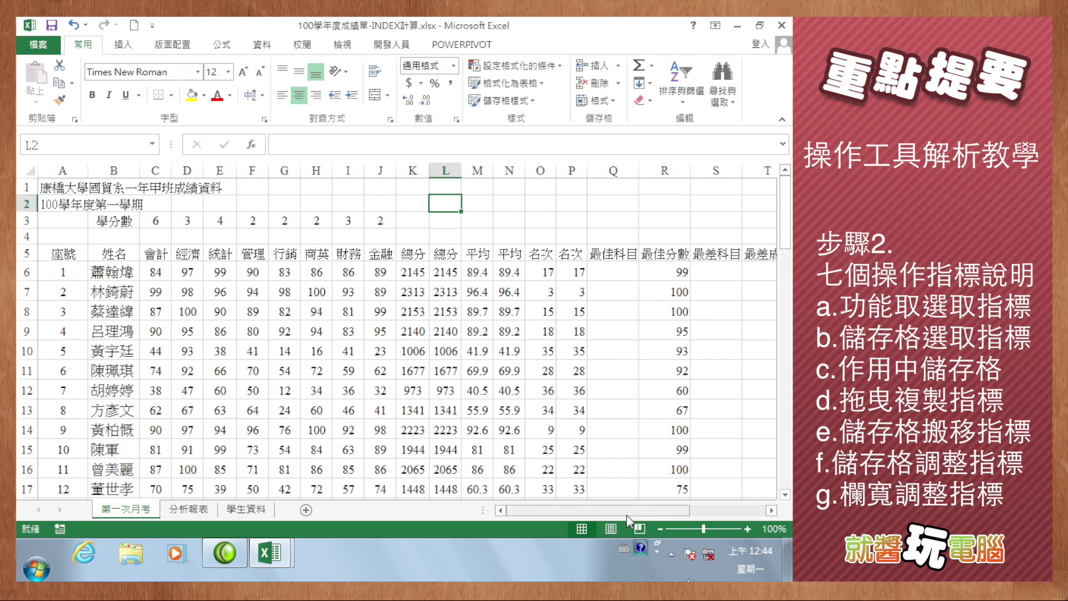
left_click_drag(615, 512, 772, 513)
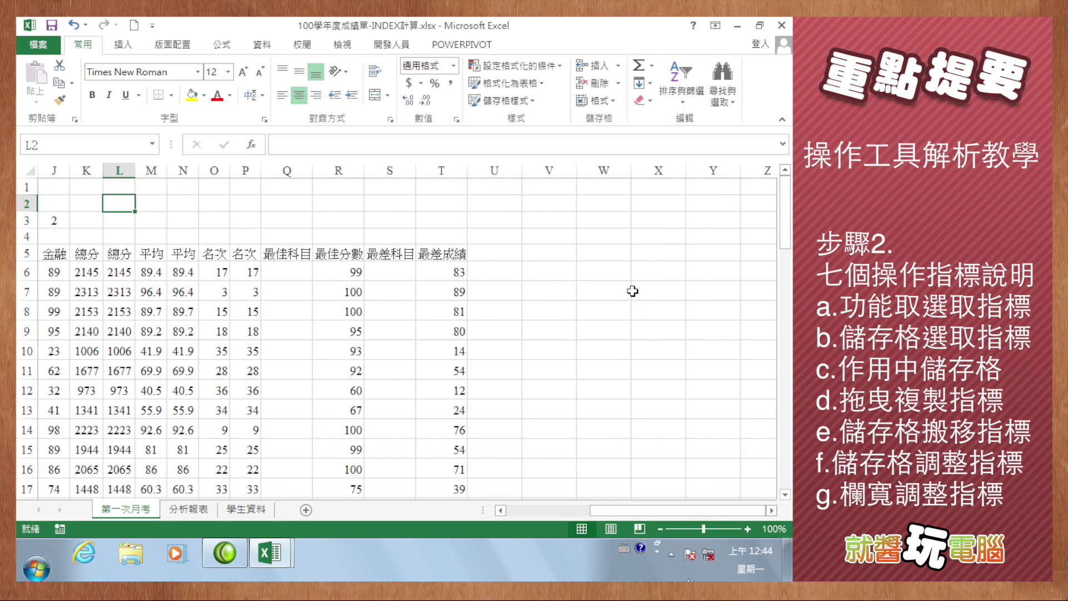
Step: Enter 3/15 in W6 and fill the date series down to 3月20日 in W11
left_click(604, 270)
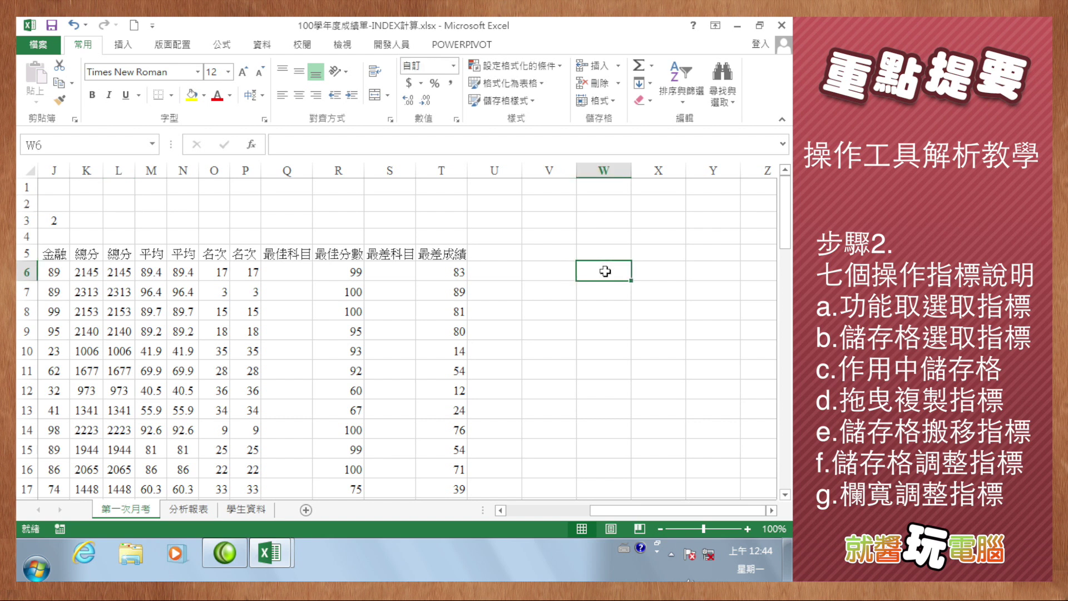
type("3")
type("/15")
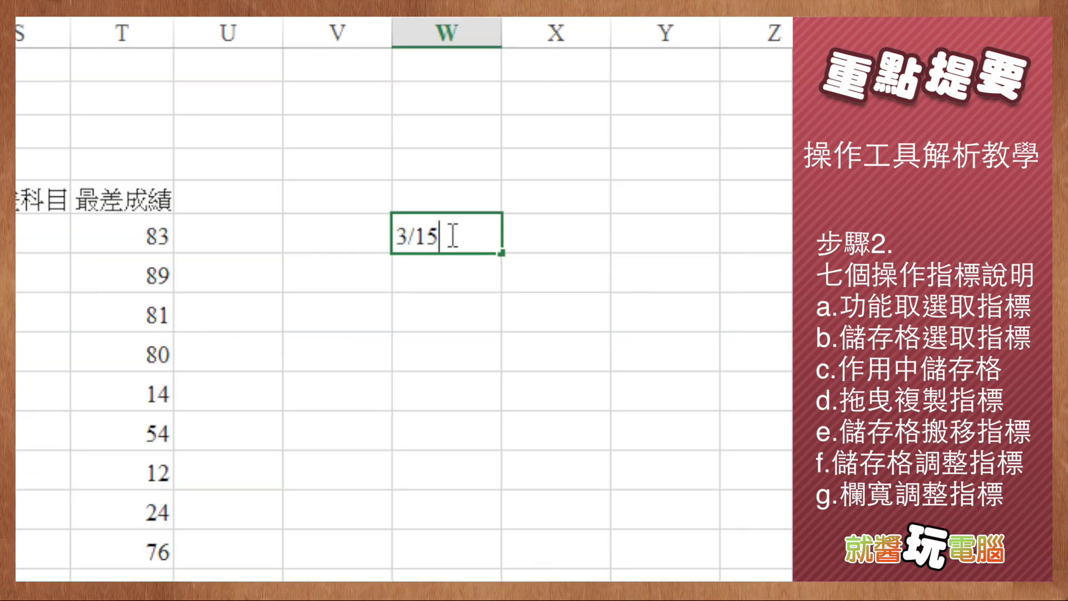
key("Return")
left_click(450, 235)
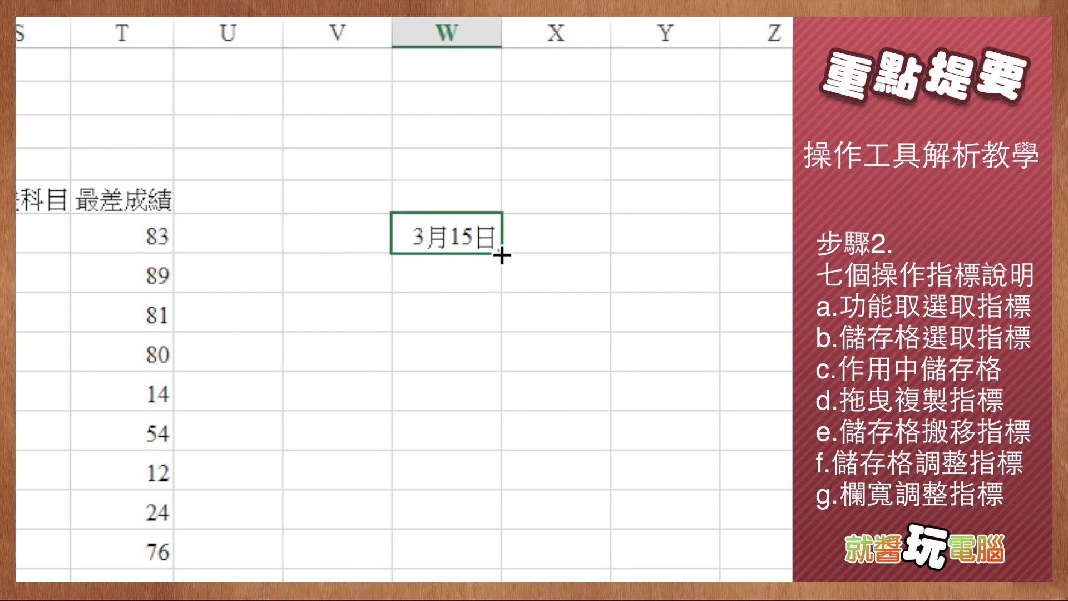
left_click_drag(501, 254, 503, 466)
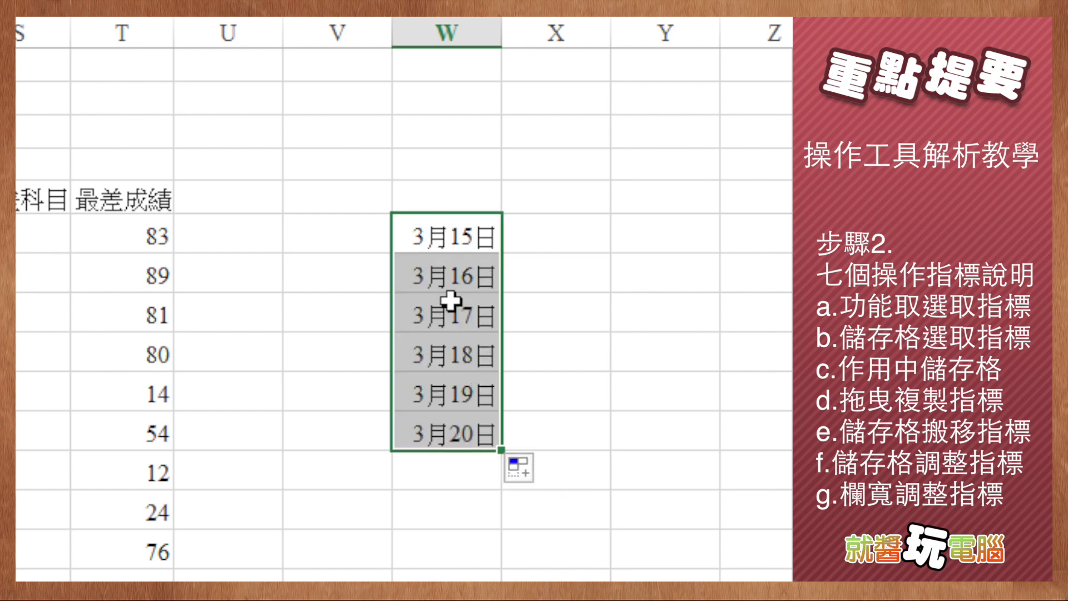
Step: Enter 123 in cell X6 beside the first date
left_click(579, 241)
type("123")
key("Return")
left_click(584, 239)
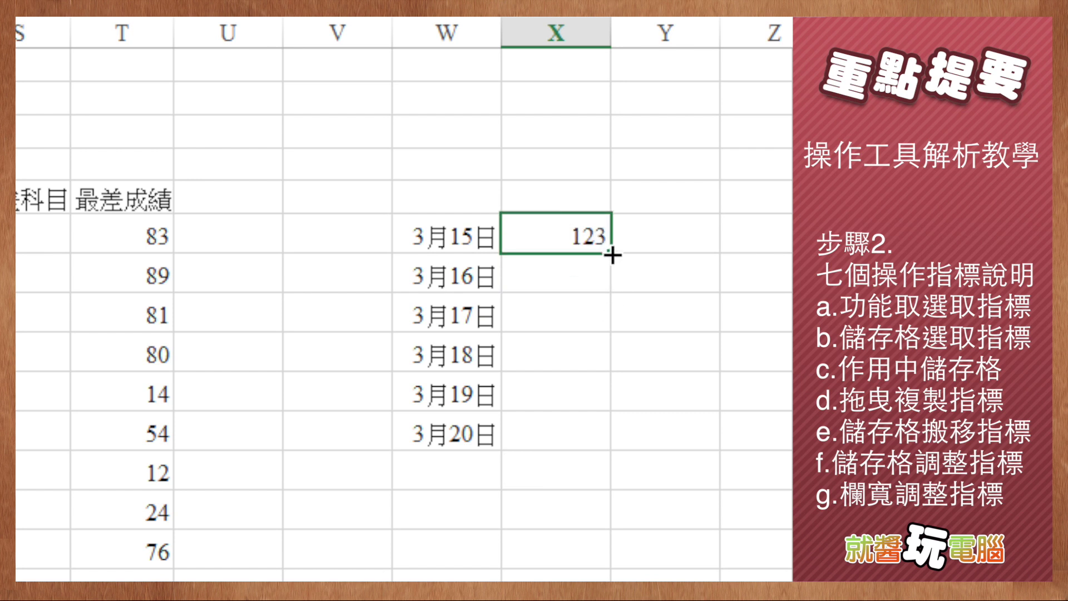
Step: Copy the 123 in X6 down through X11 with the fill handle
left_click_drag(611, 255, 599, 447)
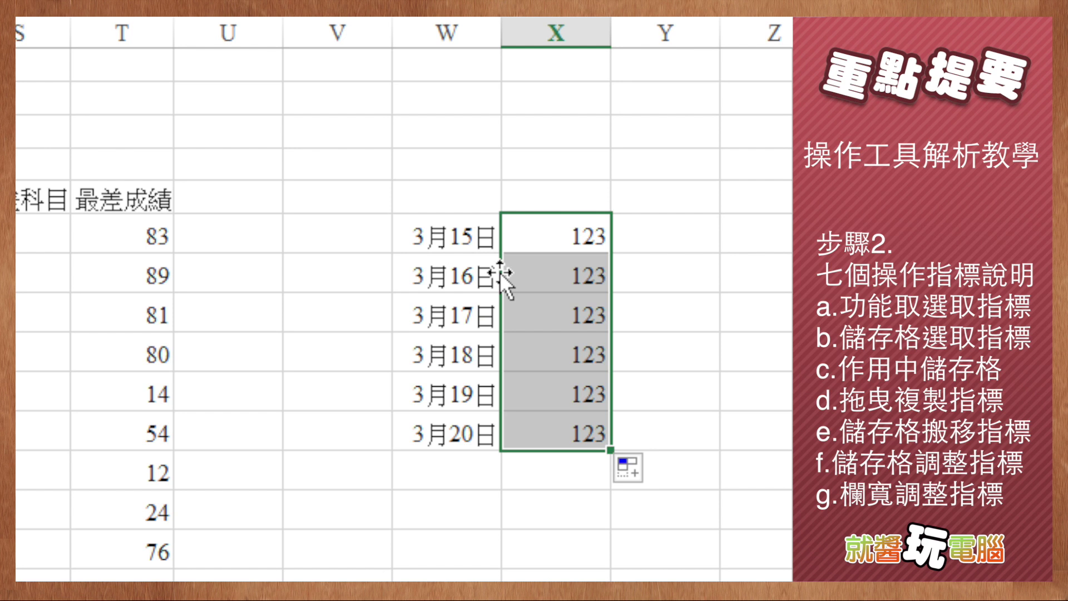
left_click(567, 232)
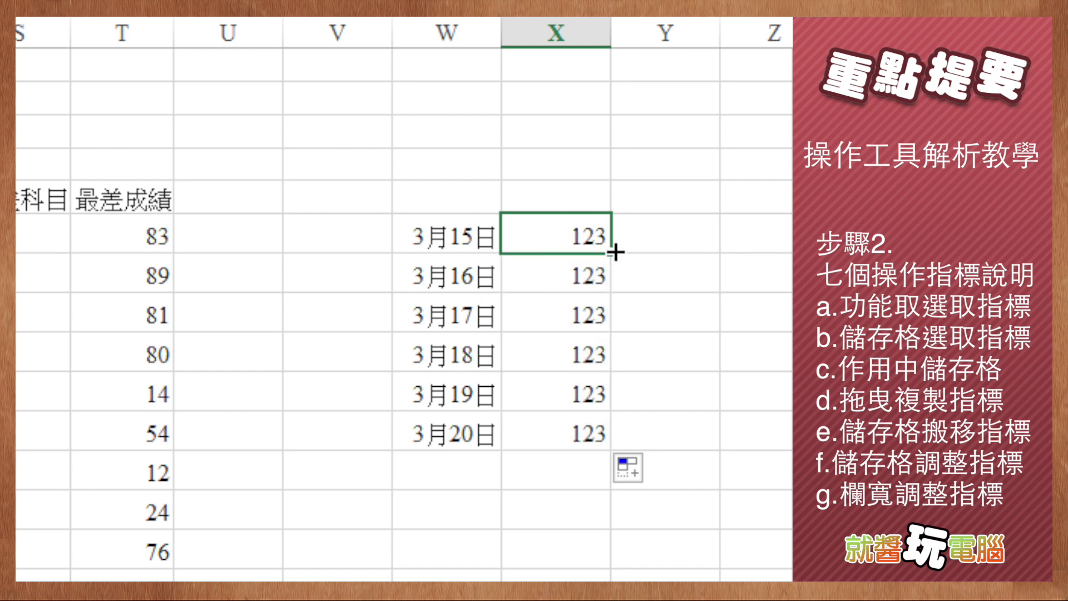
left_click_drag(612, 253, 612, 445)
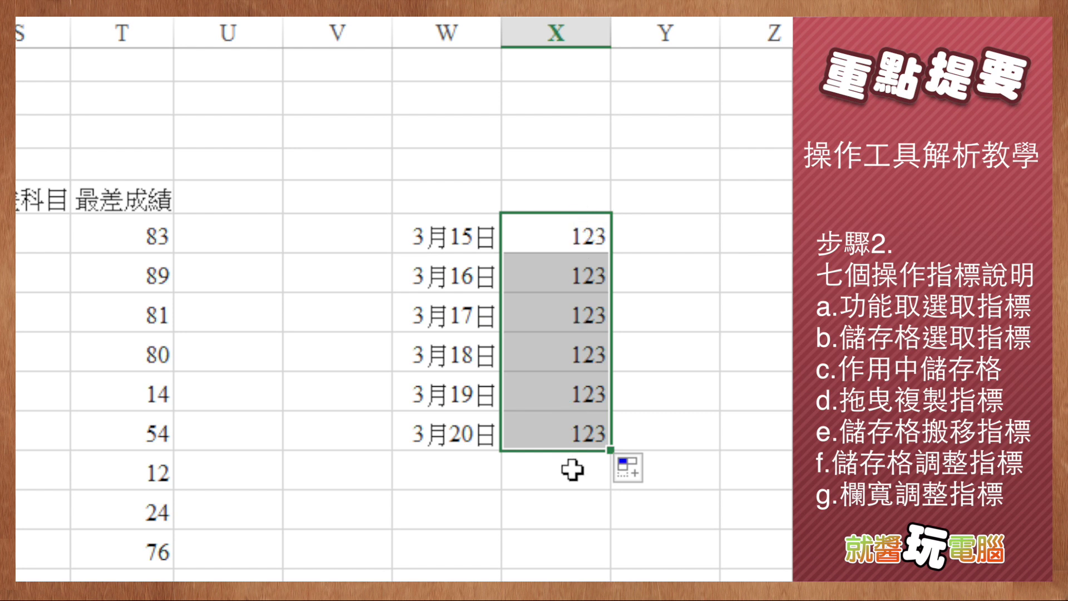
Step: Enter 456 in Y6 and auto-fill it down to Y11 by double-clicking the fill handle
left_click(646, 232)
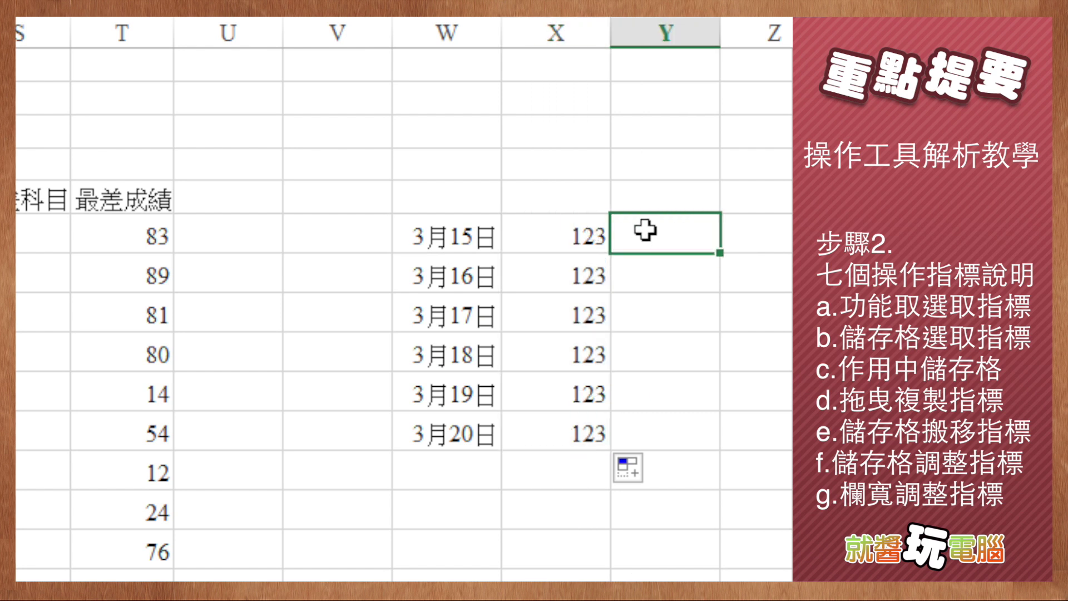
type("456")
key("Return")
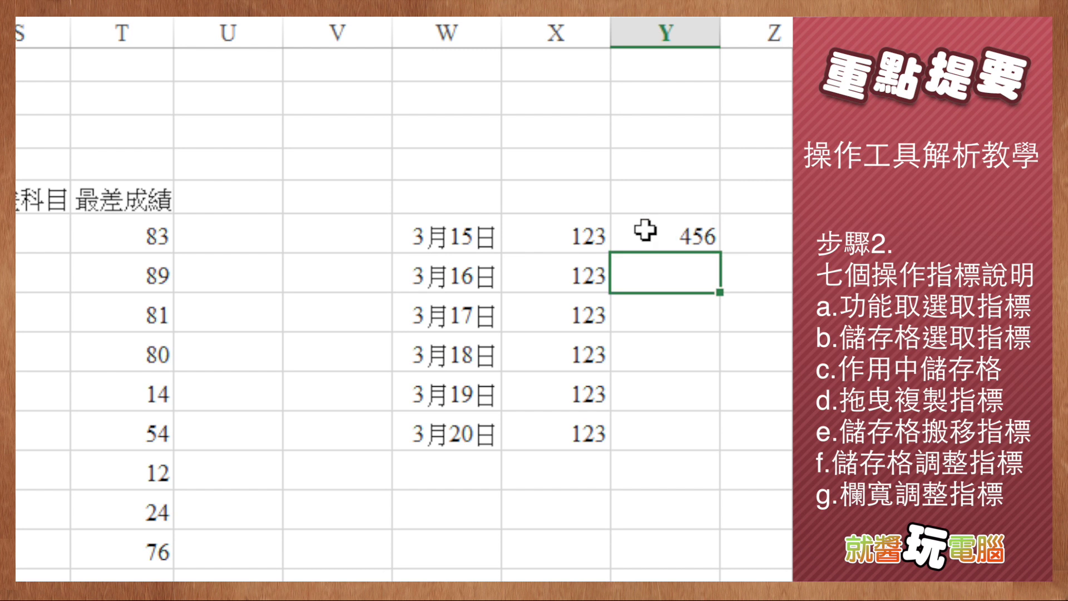
double_click(662, 232)
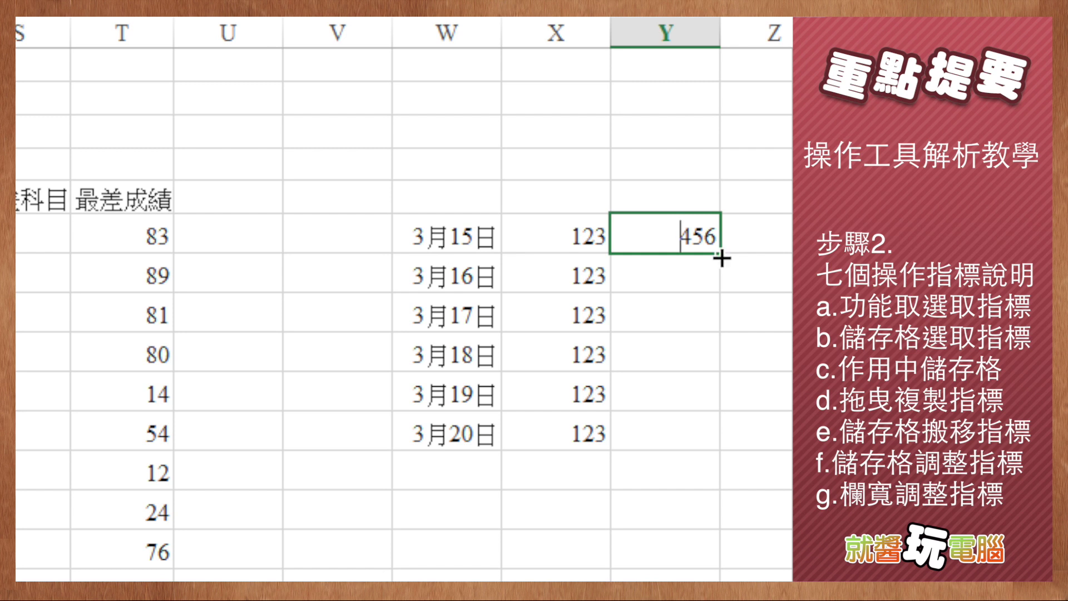
double_click(721, 257)
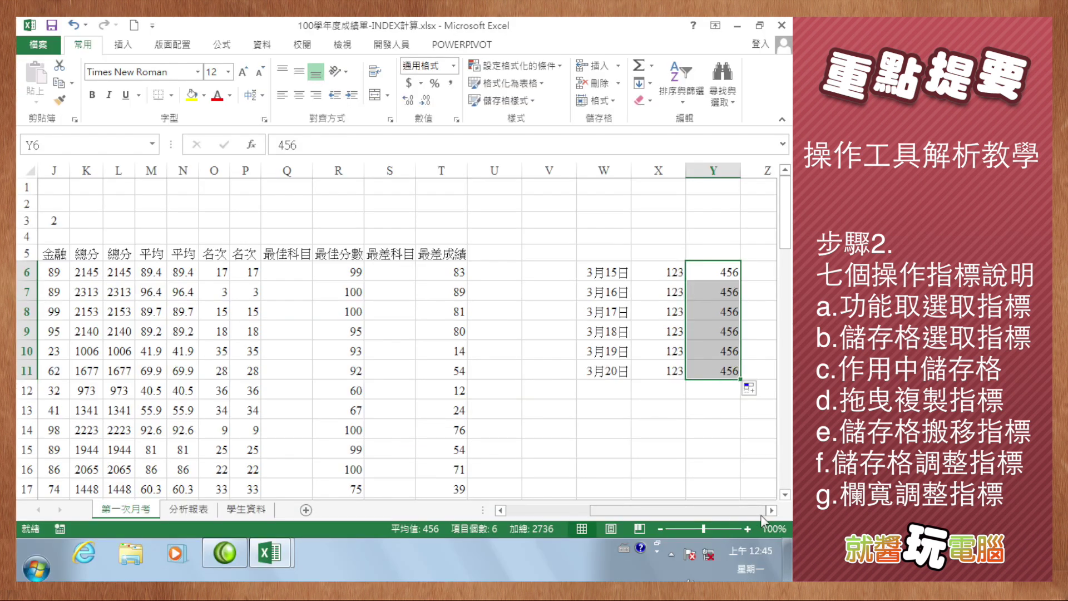
left_click(771, 510)
left_click(770, 510)
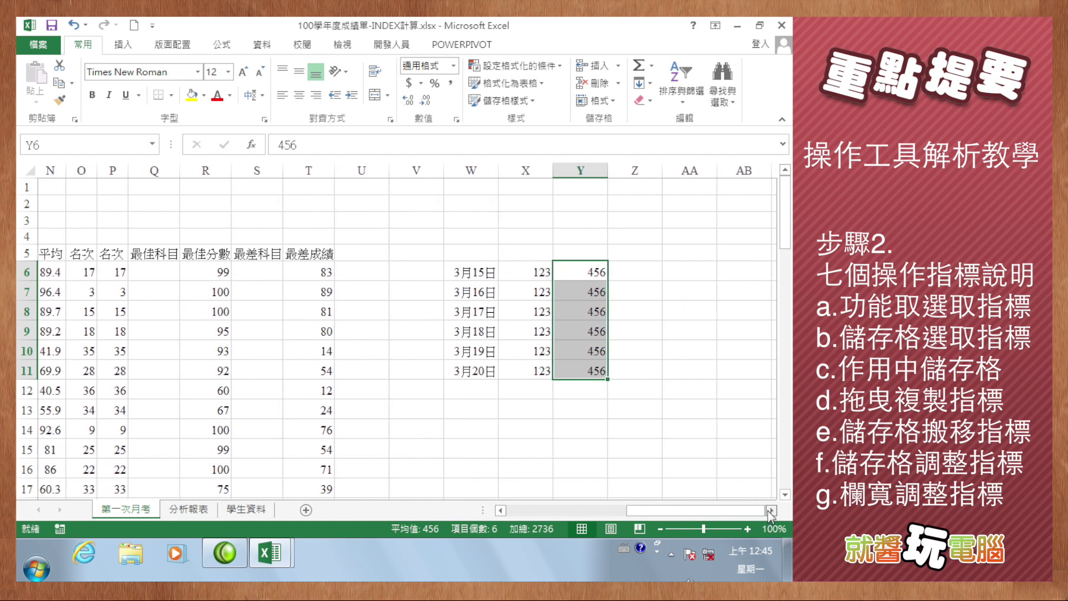
left_click(576, 271)
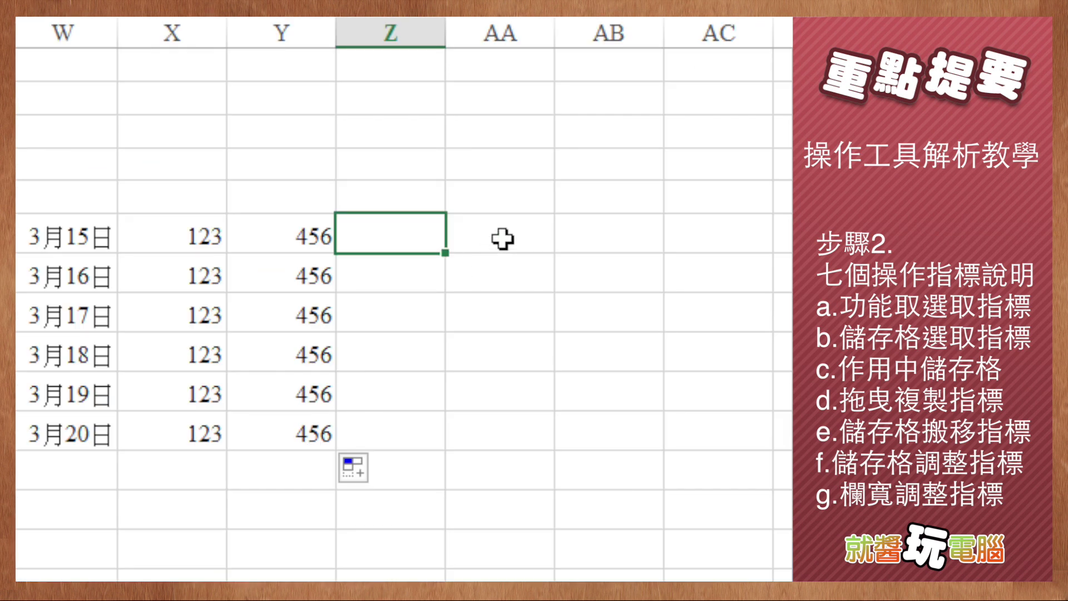
Step: Enter 789 in AA6 and drag its fill handle down to AA11
left_click(630, 271)
type("789")
key("Return")
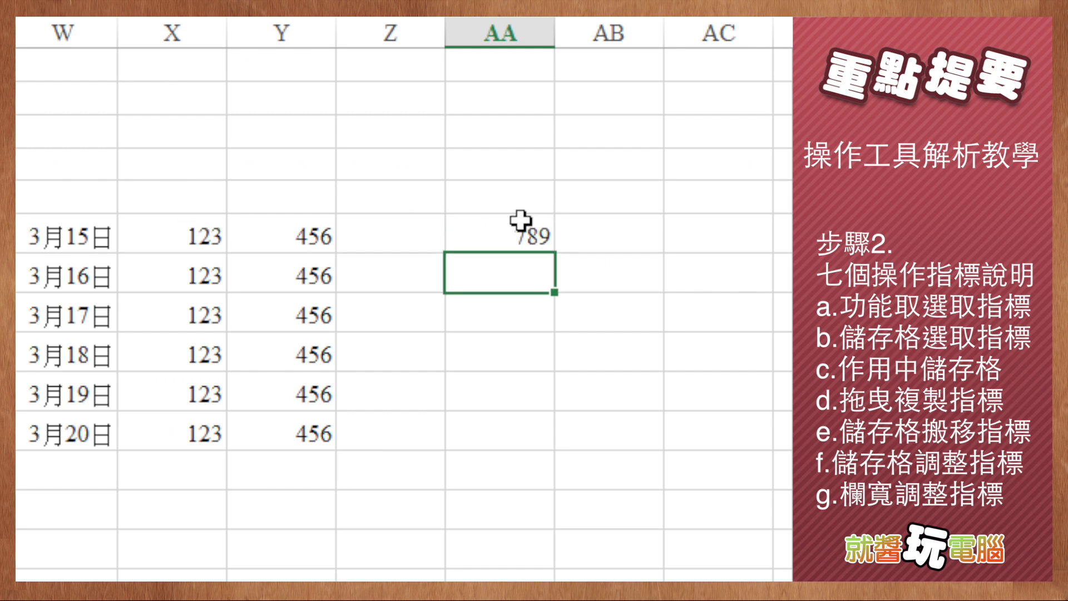
left_click(517, 228)
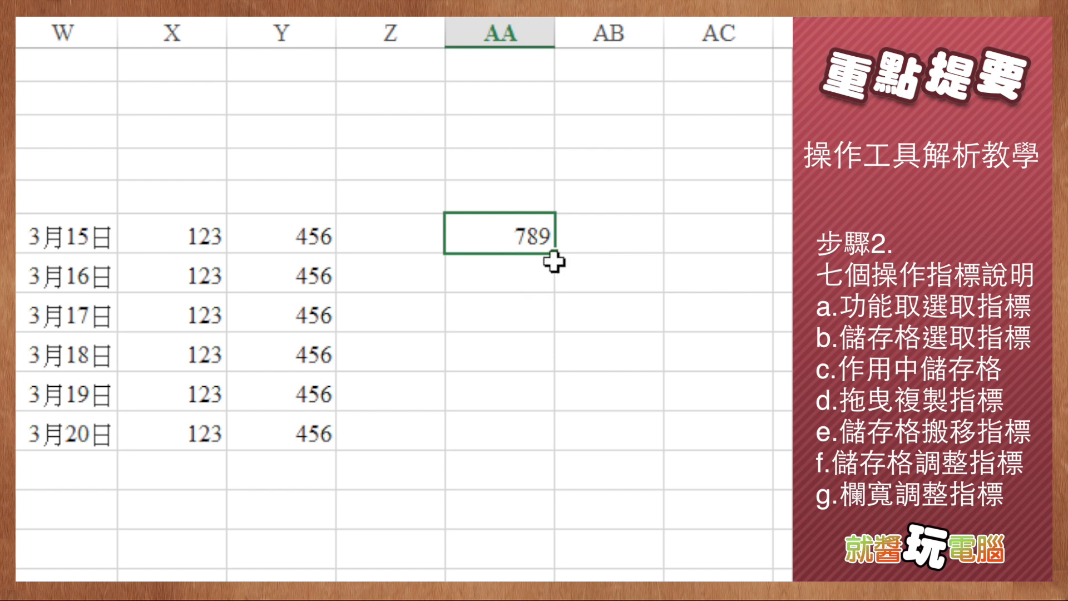
left_click_drag(557, 258, 554, 448)
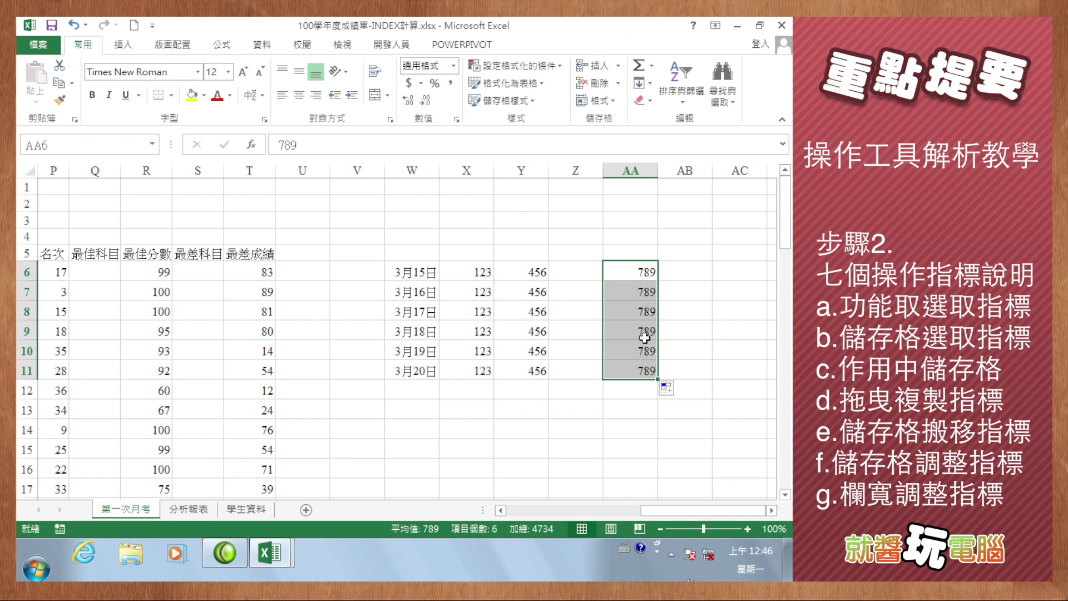
left_click(634, 276)
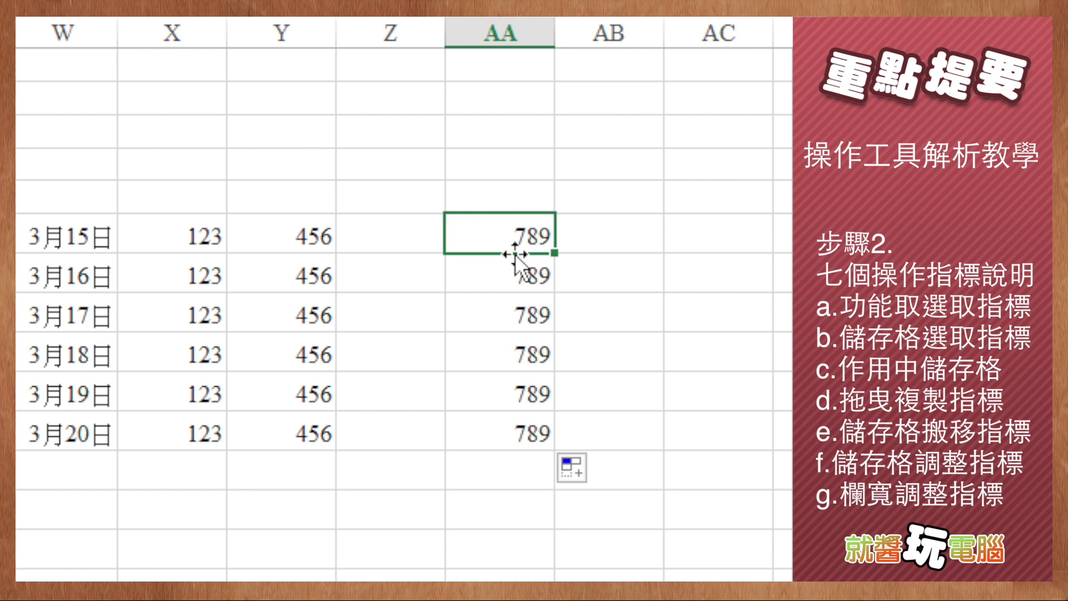
Step: Drag the border of AA6 to move its 789 down to AA14
left_click_drag(515, 255, 502, 546)
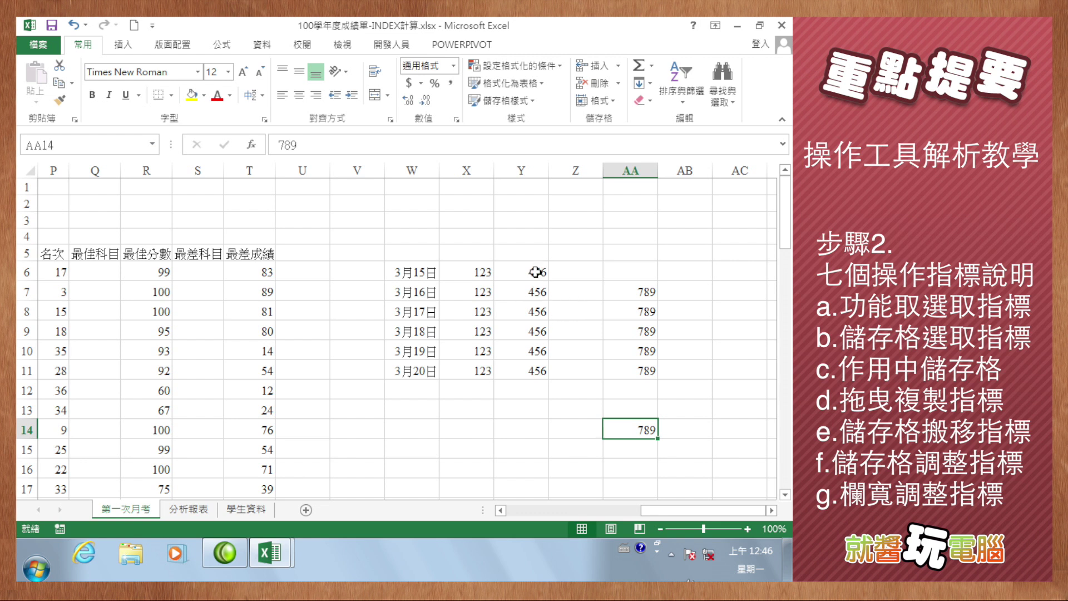
left_click_drag(667, 505, 528, 507)
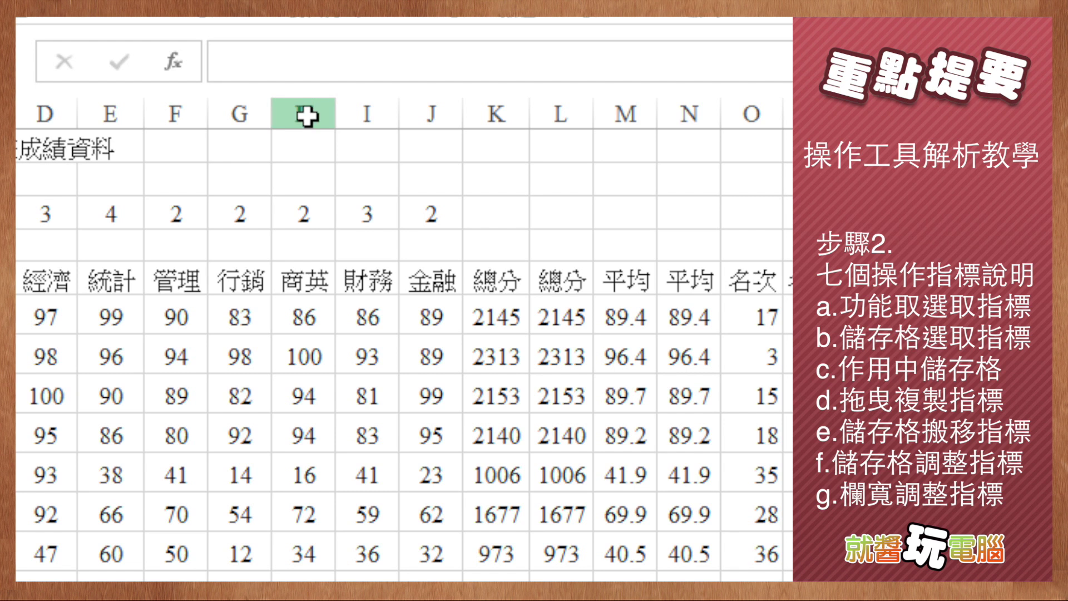
left_click(307, 109)
left_click(363, 109)
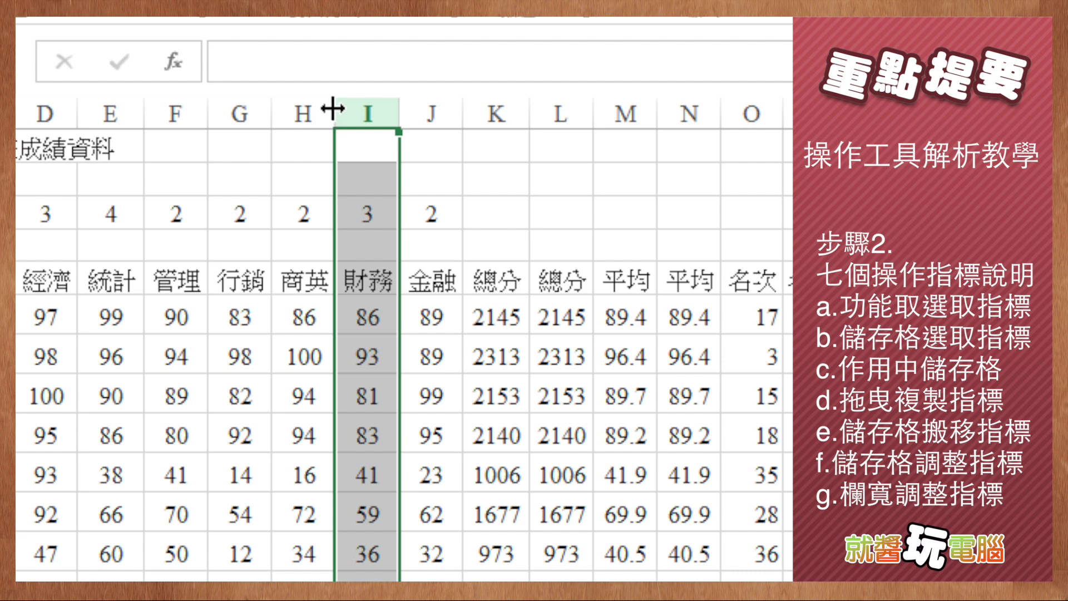
left_click(207, 176)
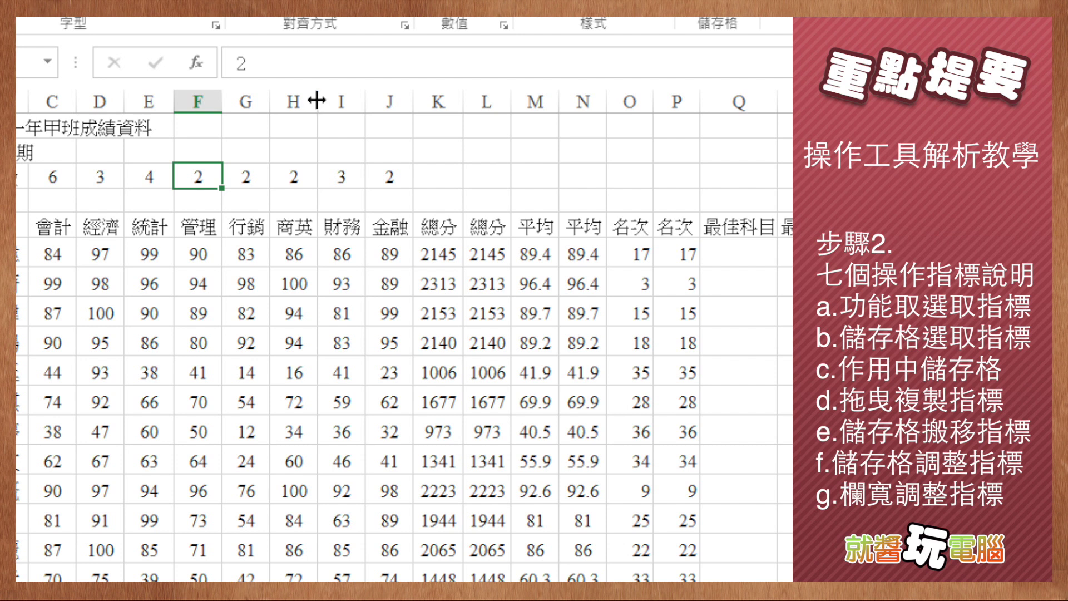
Step: Drag the H/I header border to widen the 商英 column to about 14.75
left_click_drag(317, 100, 389, 100)
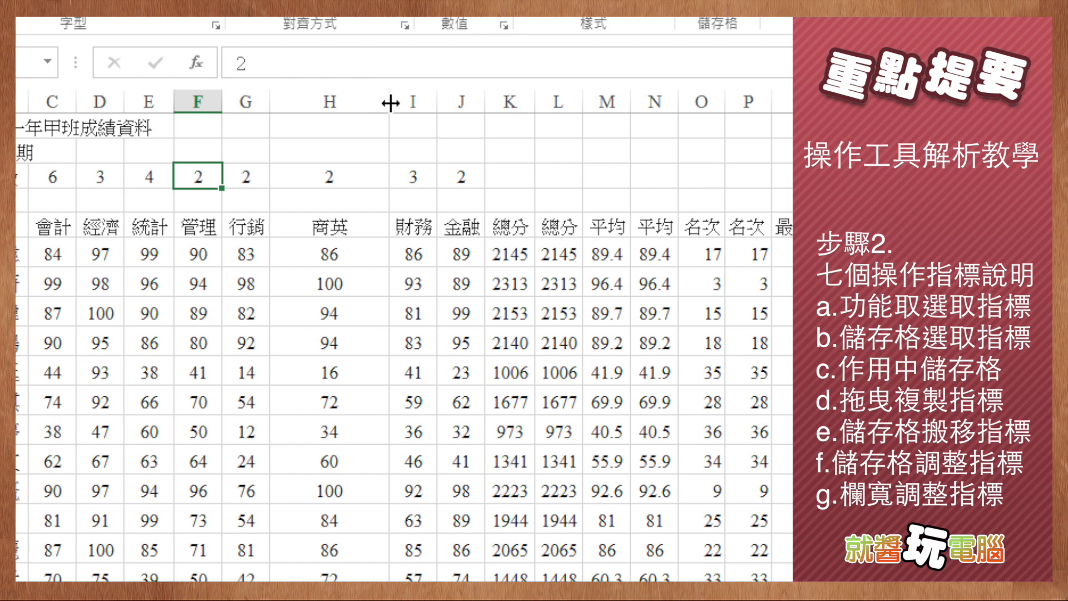
left_click(398, 101)
left_click_drag(388, 102, 409, 103)
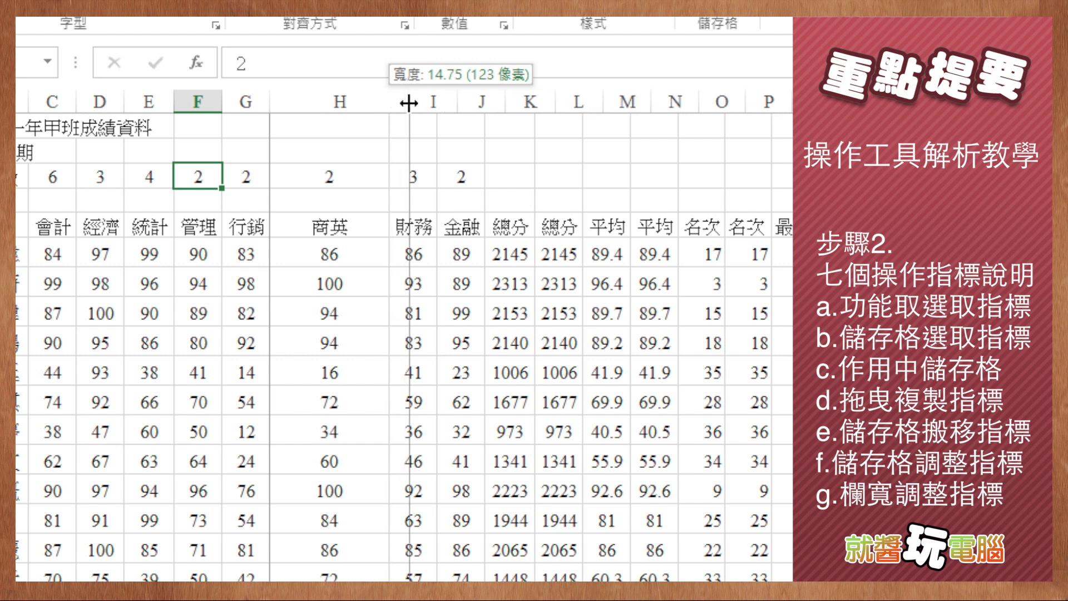
left_click_drag(409, 103, 399, 101)
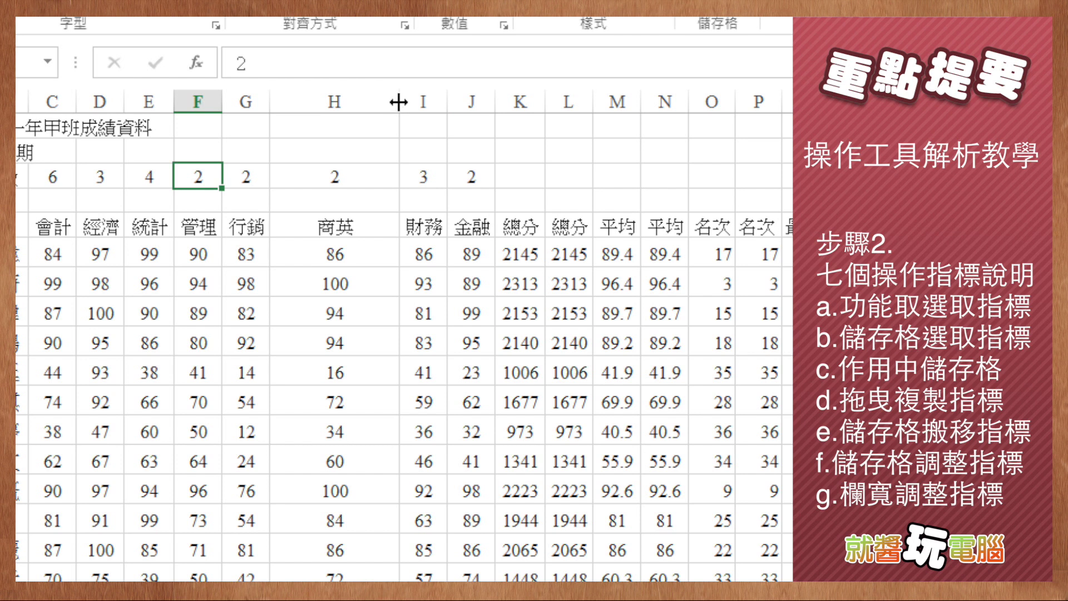
left_click_drag(398, 102, 320, 102)
left_click(392, 101)
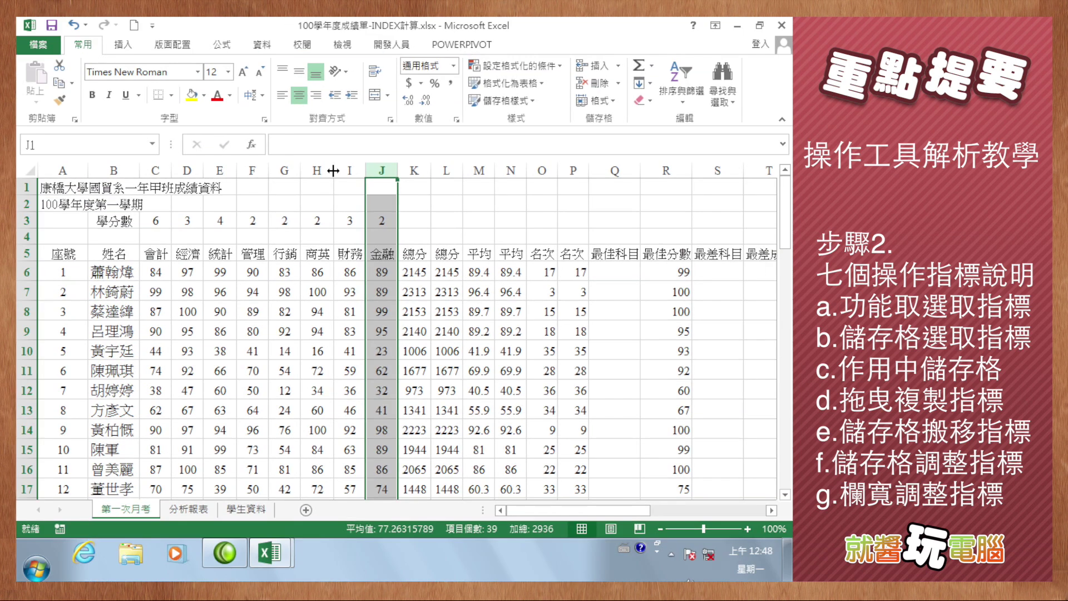
mouse_move(318, 102)
left_mouse_down()
mouse_move(337, 172)
mouse_move(363, 172)
left_mouse_up()
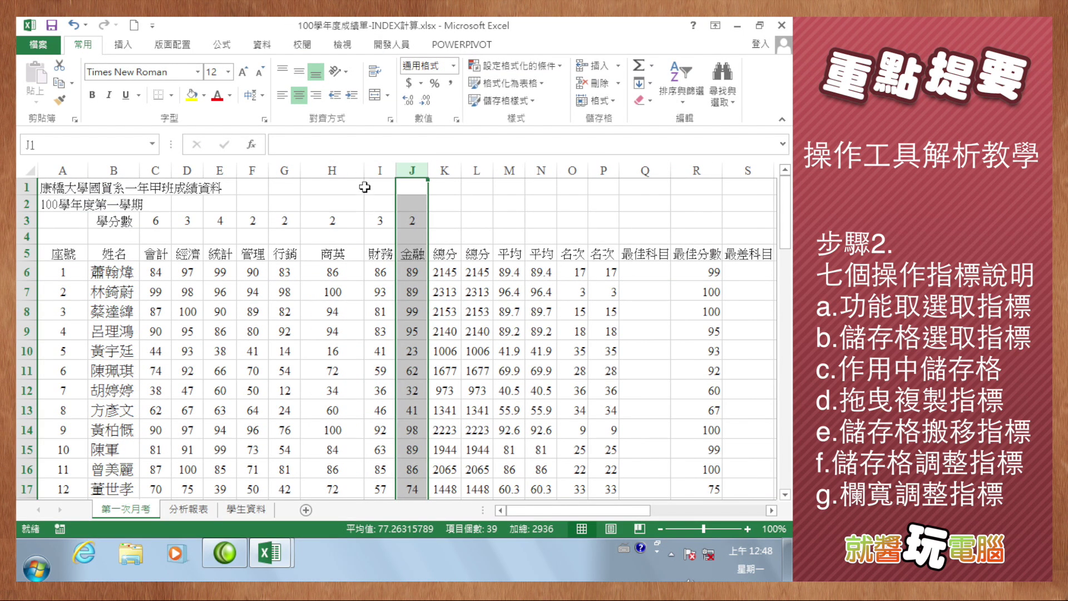
Step: AutoFit column H to its contents, then undo an accidental row 5 height increase with Ctrl+Z
double_click(362, 168)
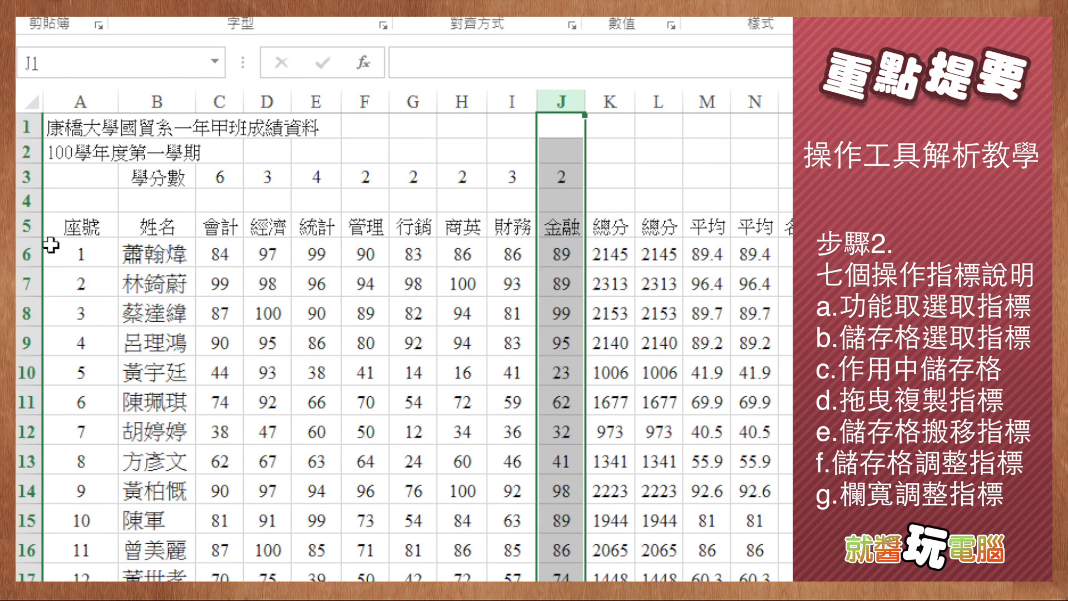
left_click_drag(32, 235, 30, 285)
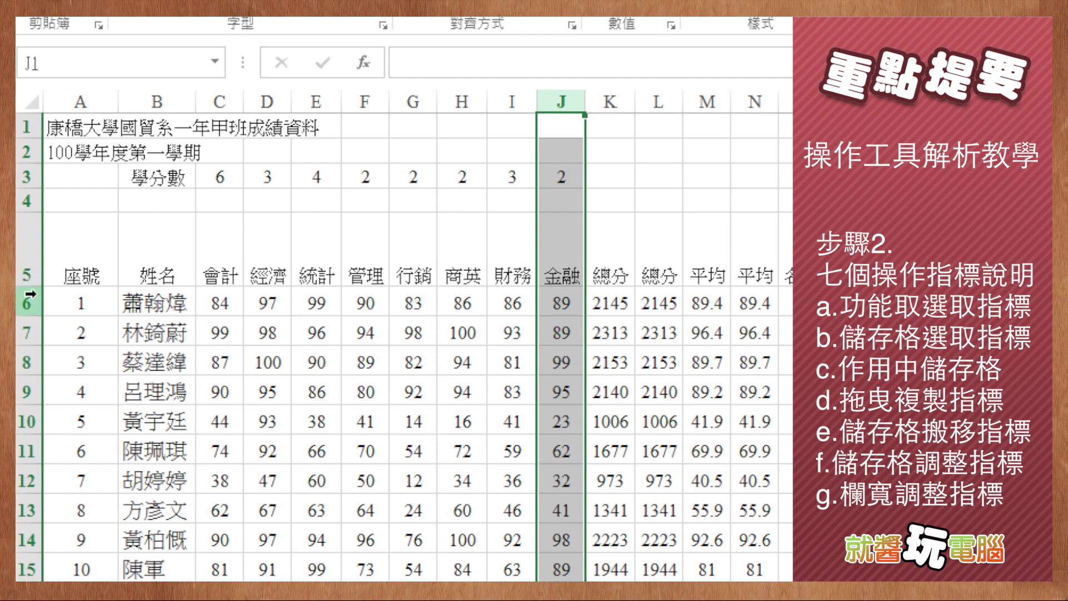
key("ctrl+z")
left_click(26, 283)
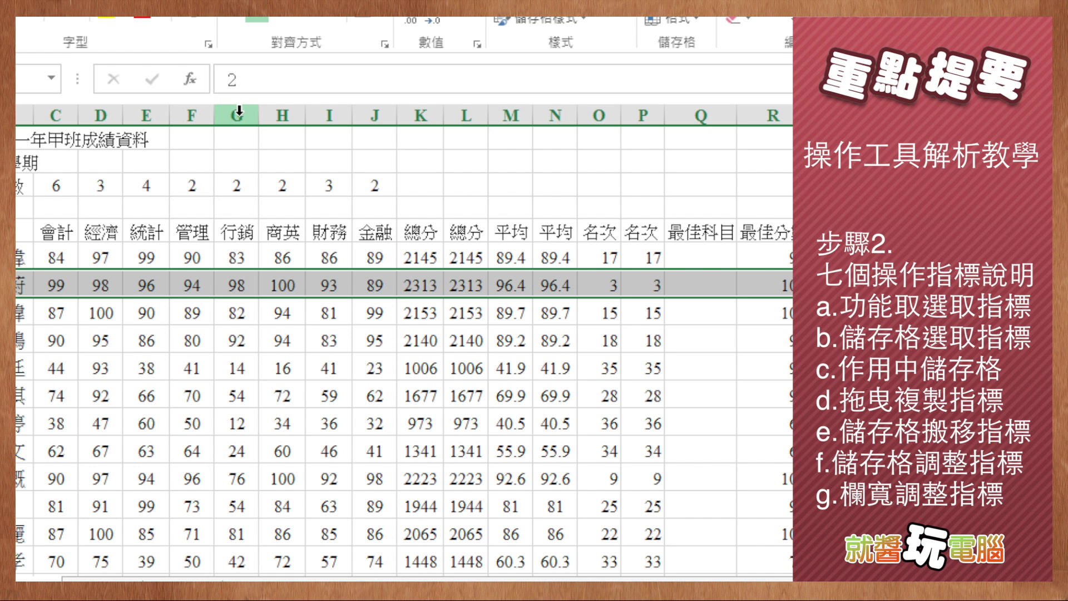
left_click(239, 110)
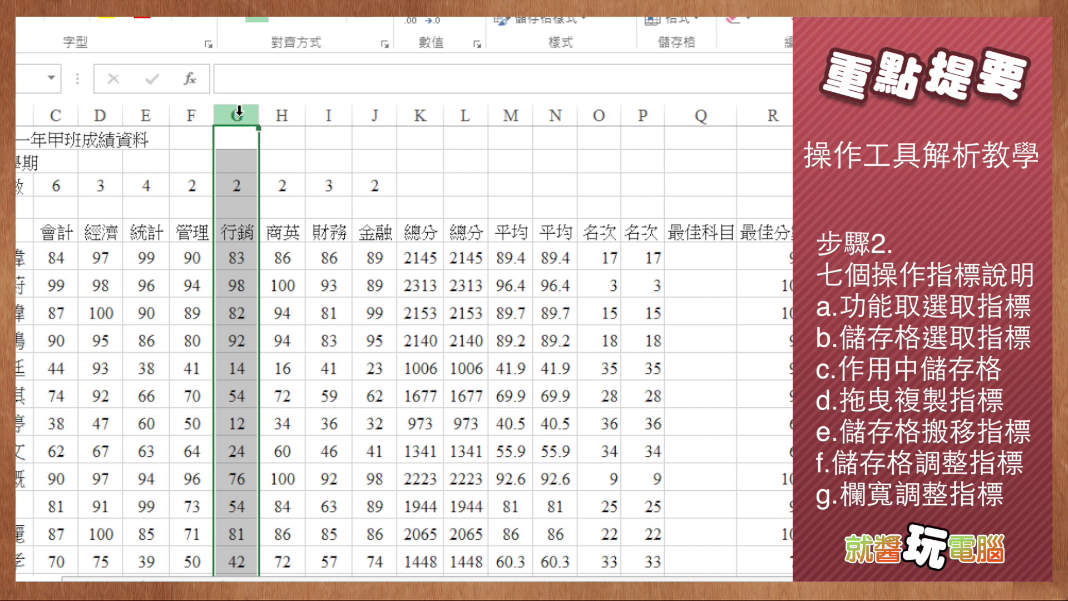
left_click_drag(239, 111, 400, 114)
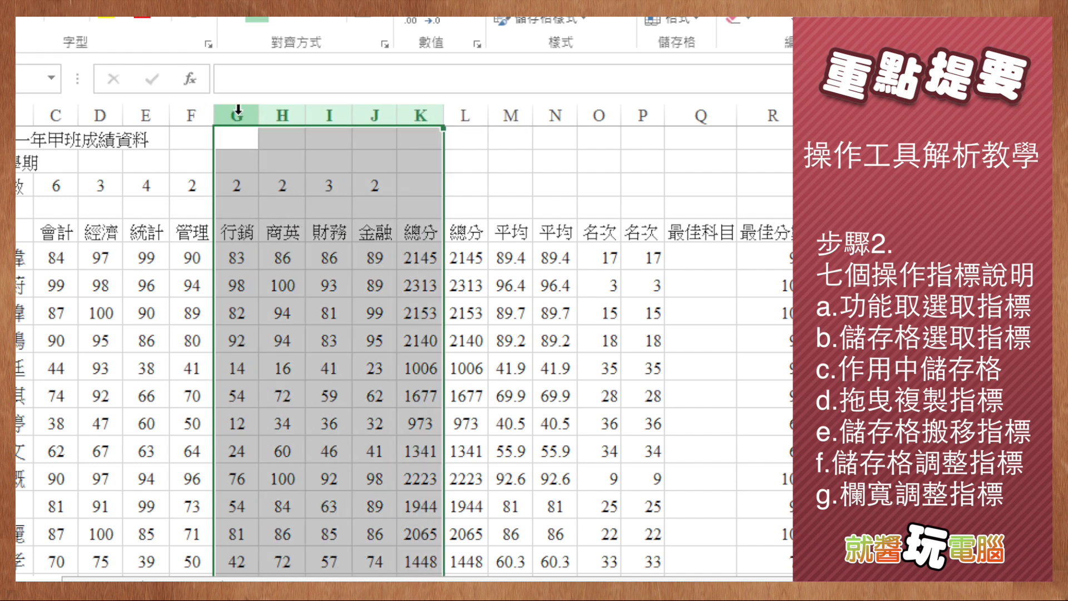
left_click_drag(238, 110, 468, 113)
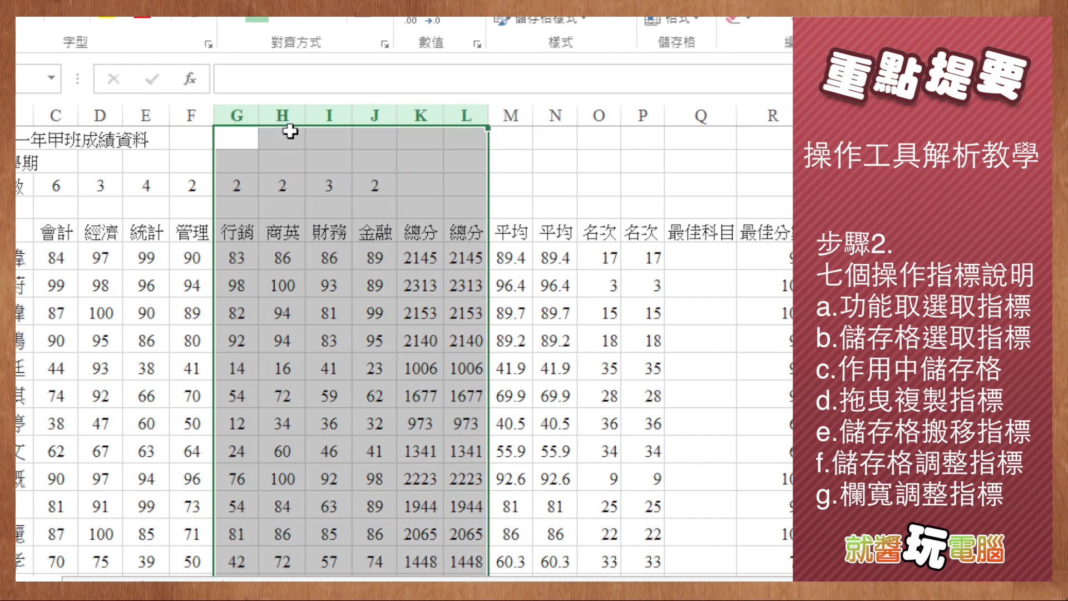
left_click_drag(305, 112, 346, 111)
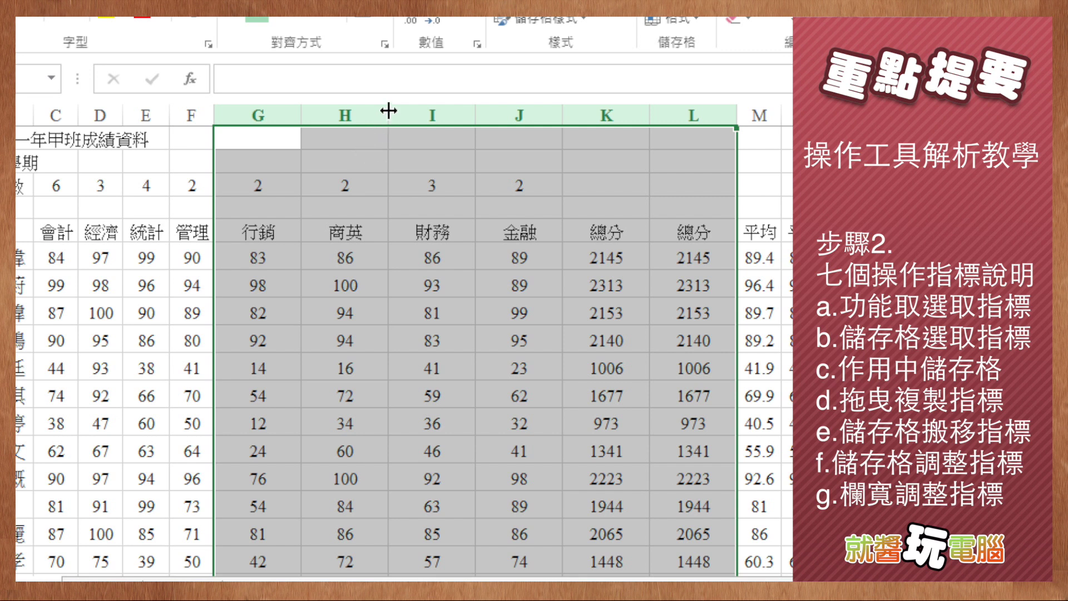
key("ctrl+z")
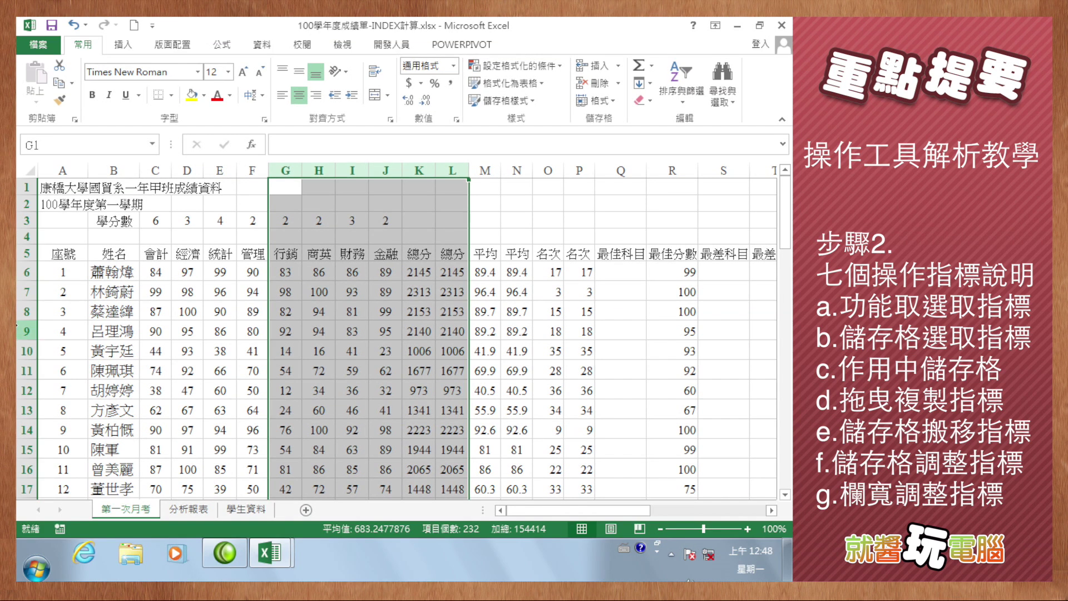
mouse_move(28, 259)
left_mouse_down()
mouse_move(30, 275)
mouse_move(30, 259)
left_mouse_up()
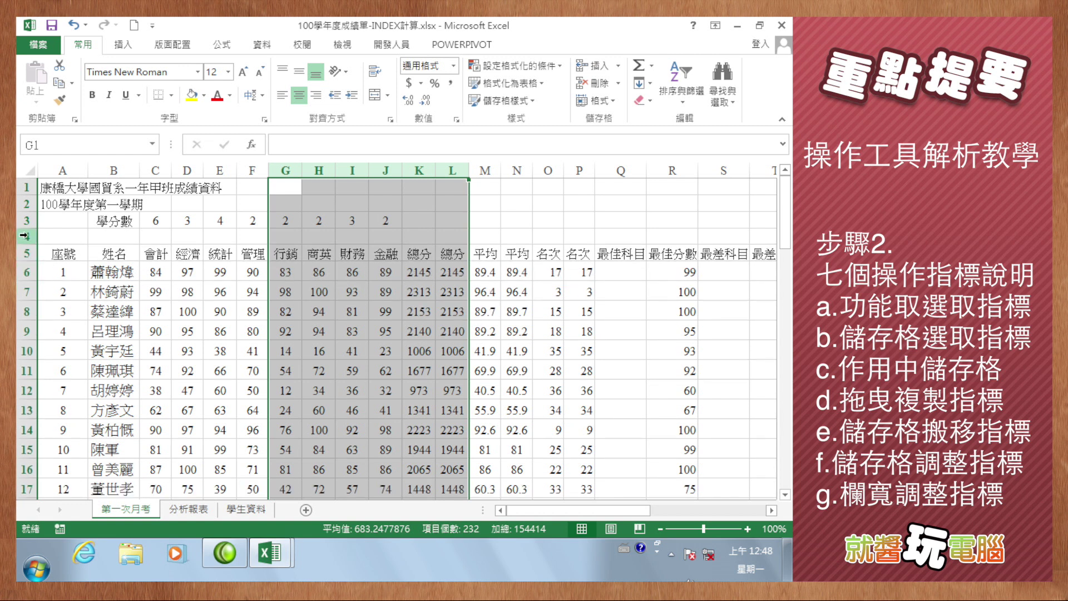
left_click(28, 234)
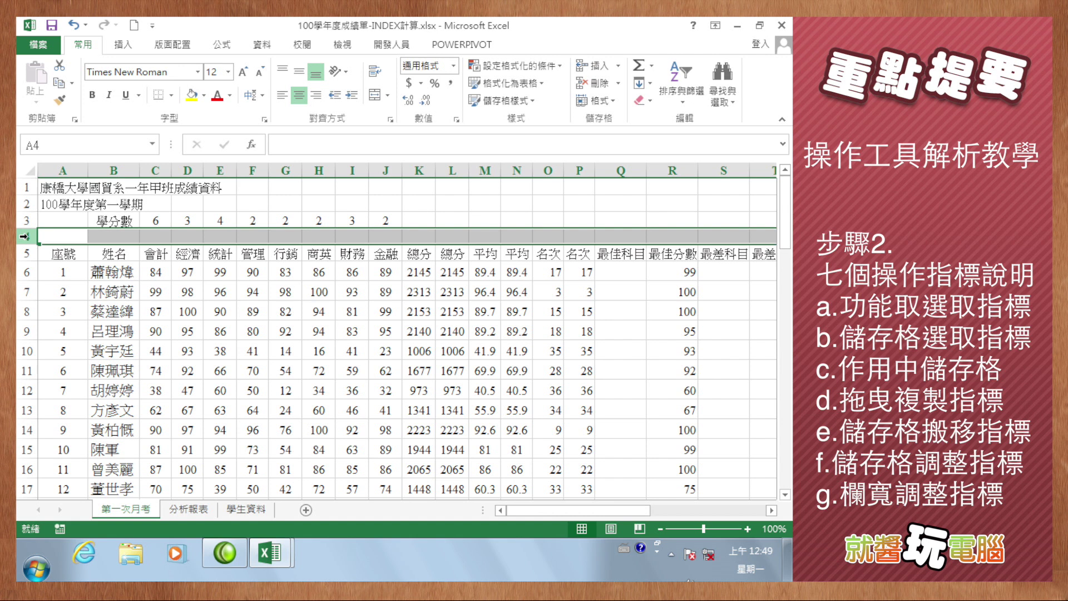
left_click(25, 235)
left_click_drag(27, 236, 31, 317)
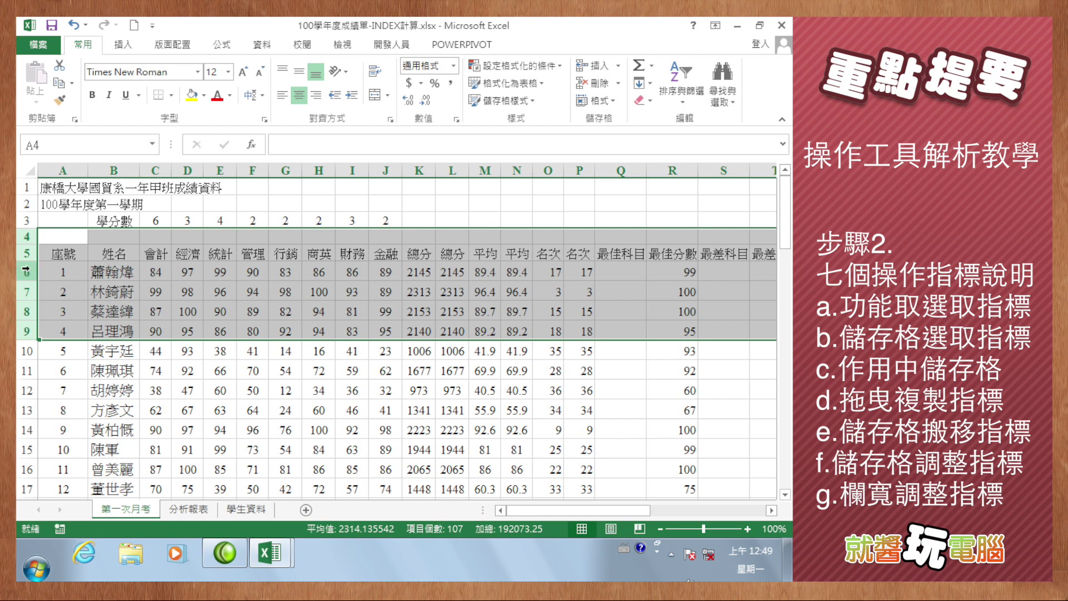
left_click_drag(29, 259, 30, 286)
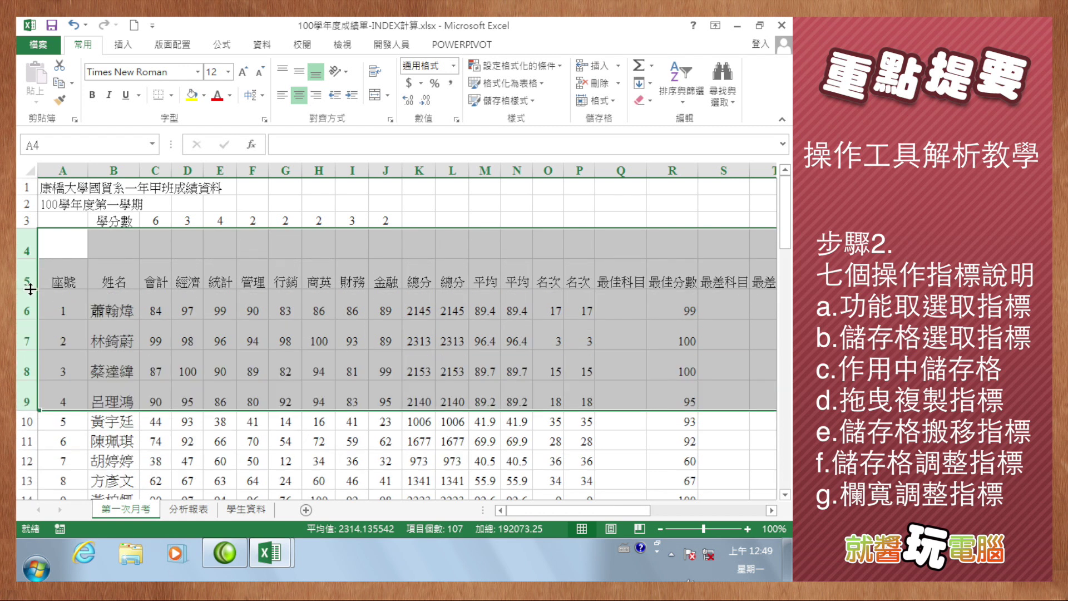
double_click(31, 289)
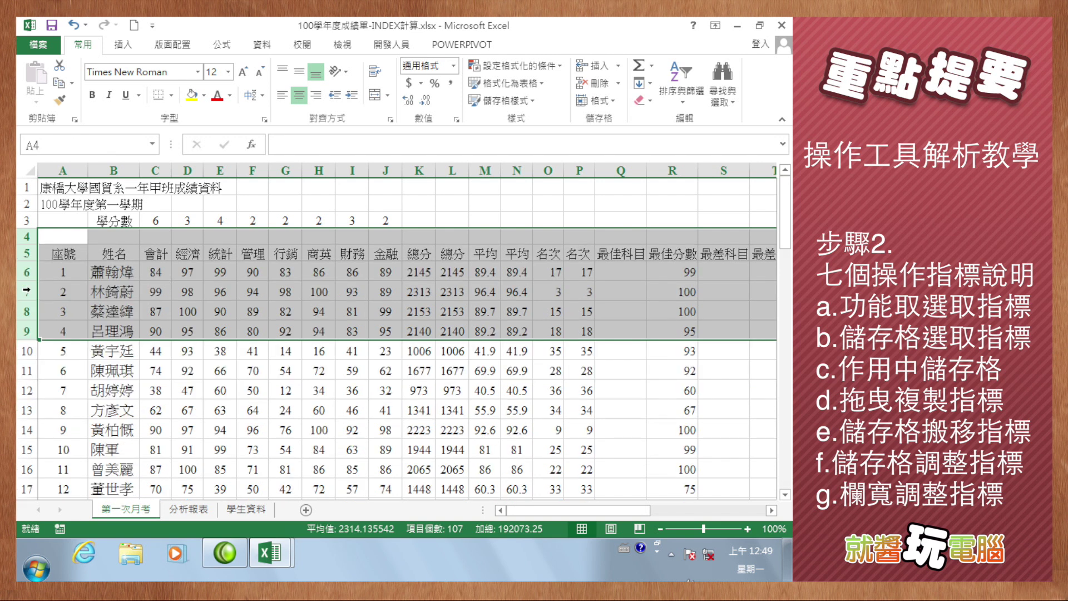
left_click(285, 271)
left_click_drag(153, 194, 443, 382)
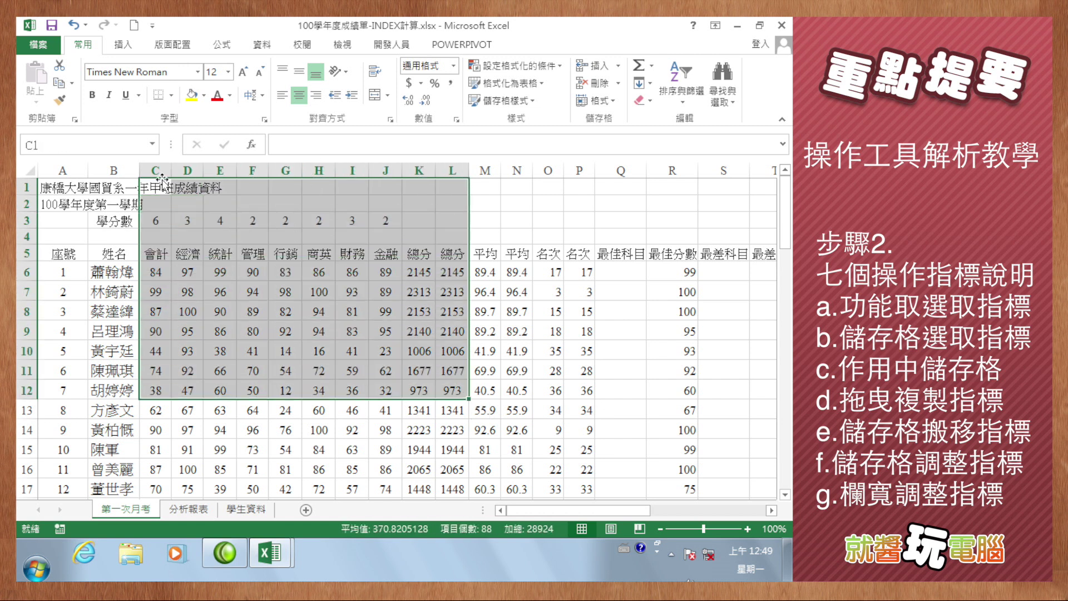
left_click_drag(156, 170, 451, 167)
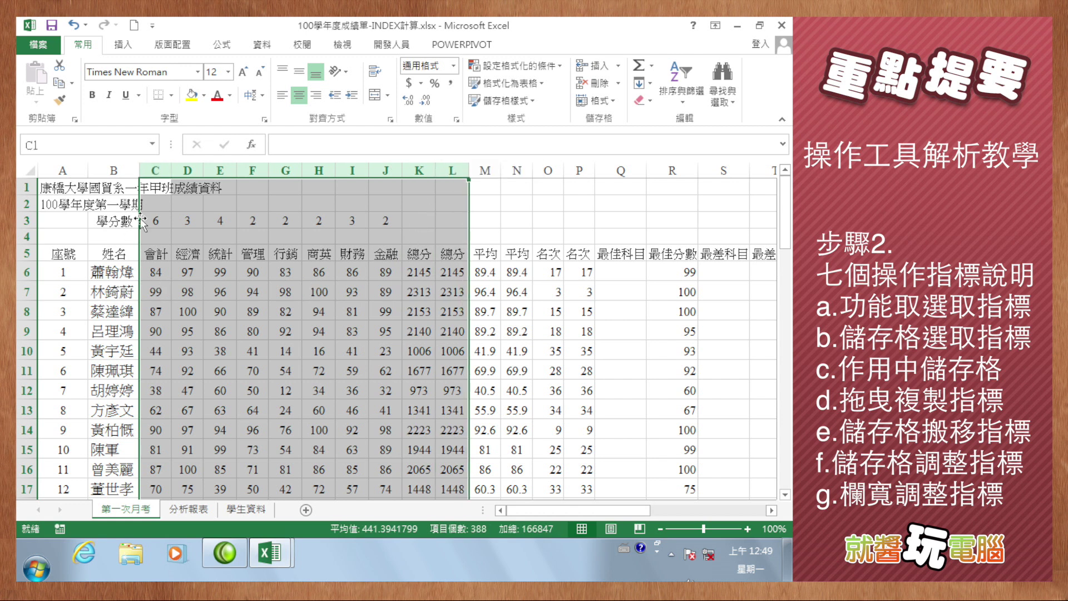
mouse_move(147, 186)
left_mouse_down()
mouse_move(415, 265)
mouse_move(417, 301)
left_mouse_up()
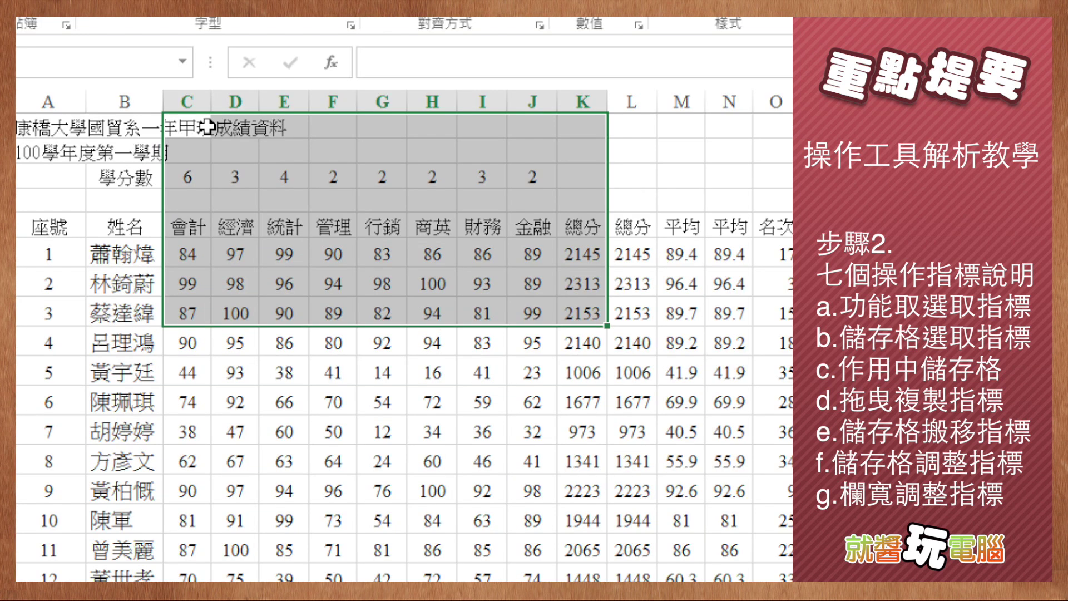
left_click_drag(167, 187, 403, 238)
left_click_drag(559, 203, 589, 342)
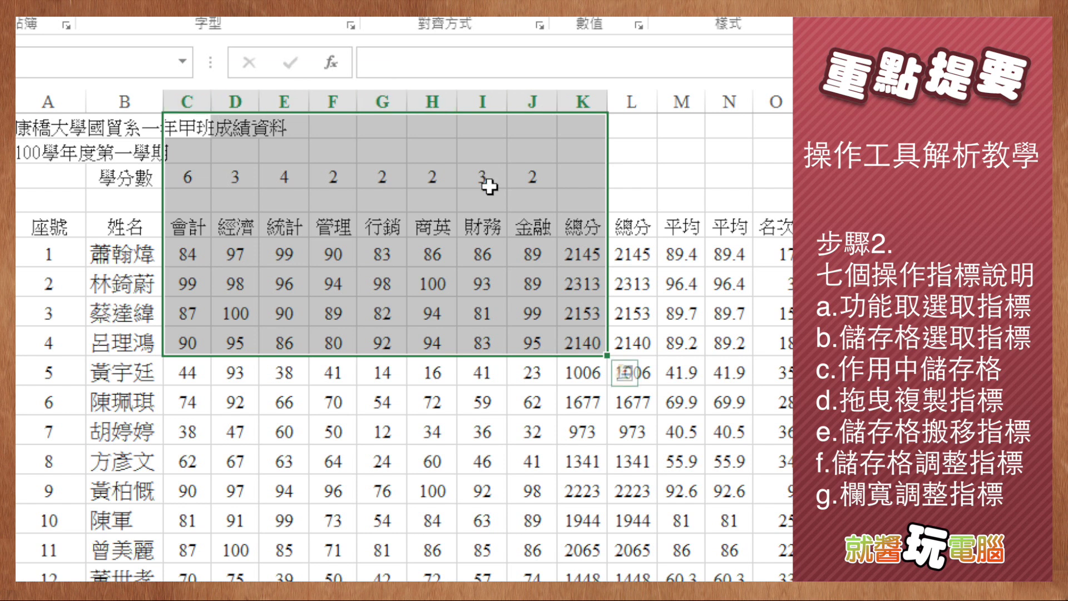
left_click(428, 281)
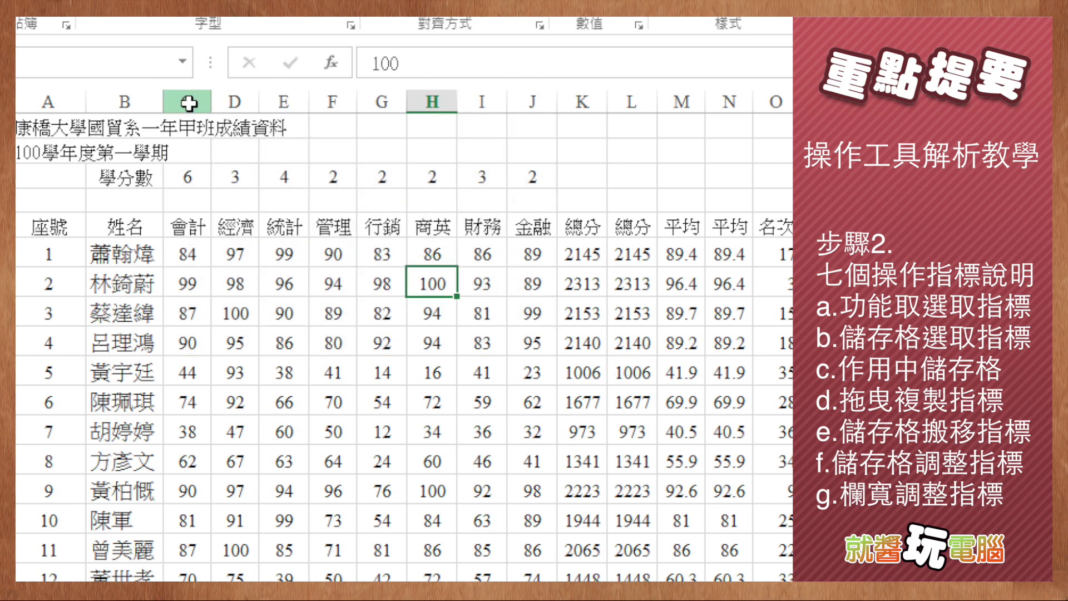
left_click_drag(178, 101, 534, 102)
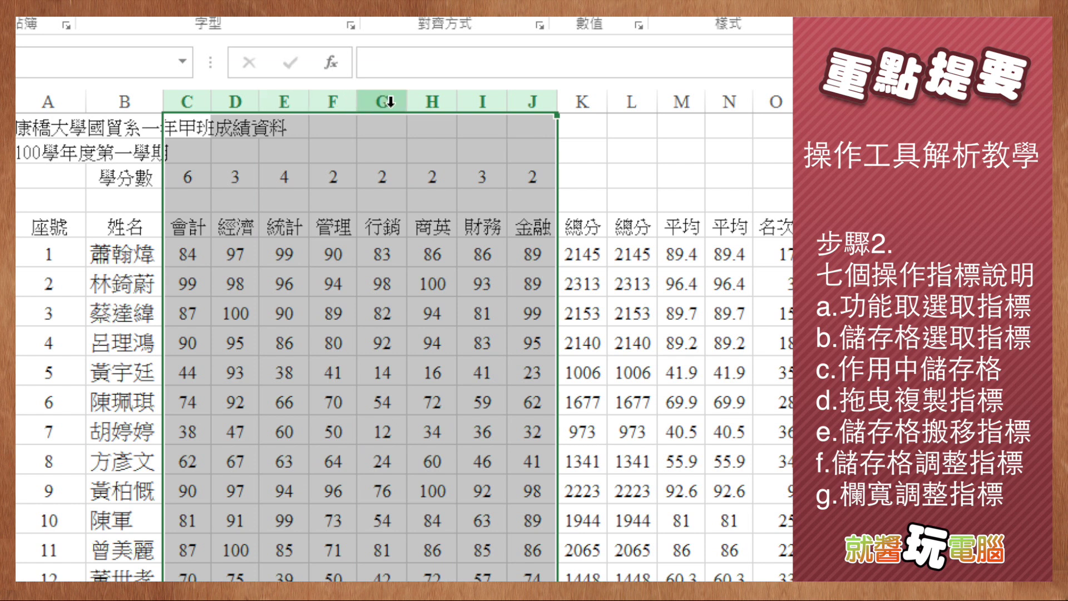